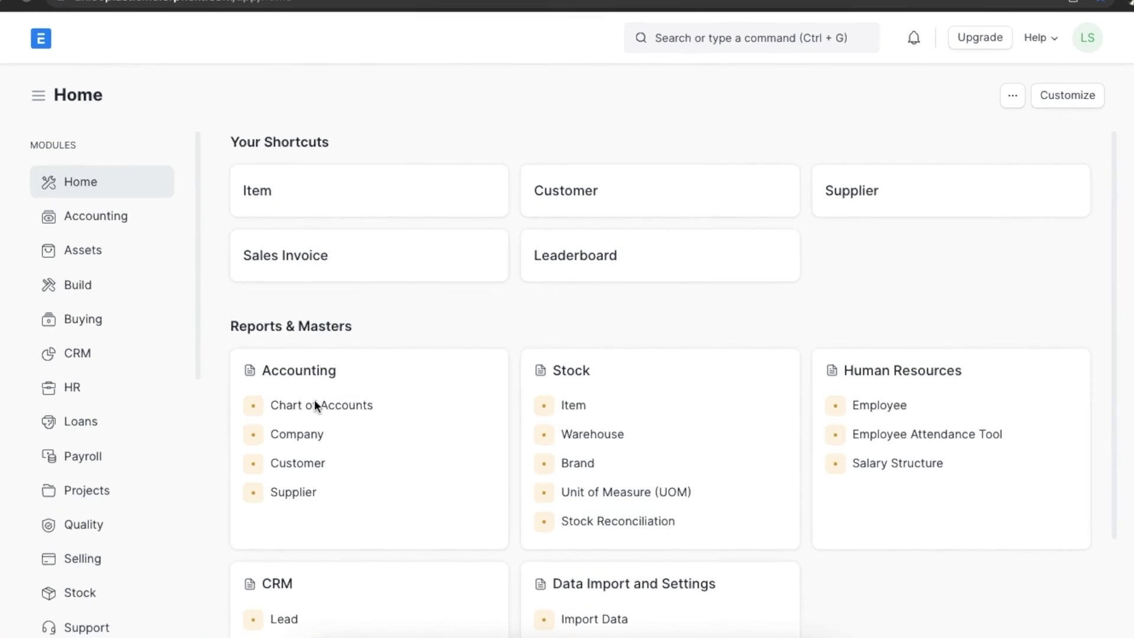
From the Support workspace, open a new Issue Type in the full-page form.
{"action": "scroll", "coordinate": [165, 569], "scroll_direction": "down", "scroll_amount": 3}
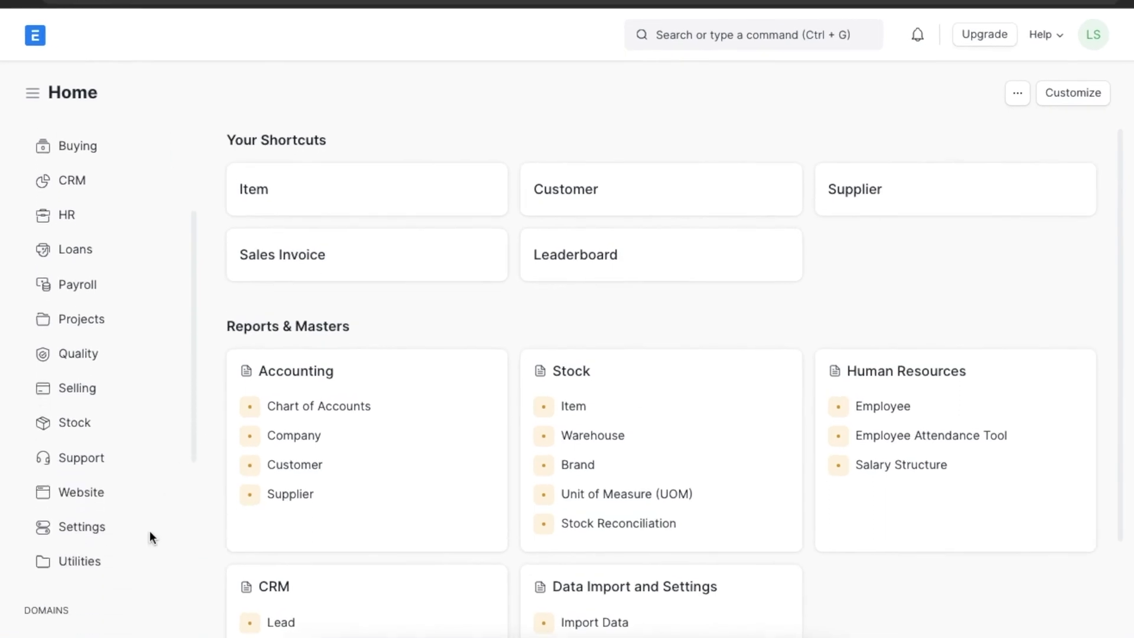
{"action": "left_click", "coordinate": [96, 462]}
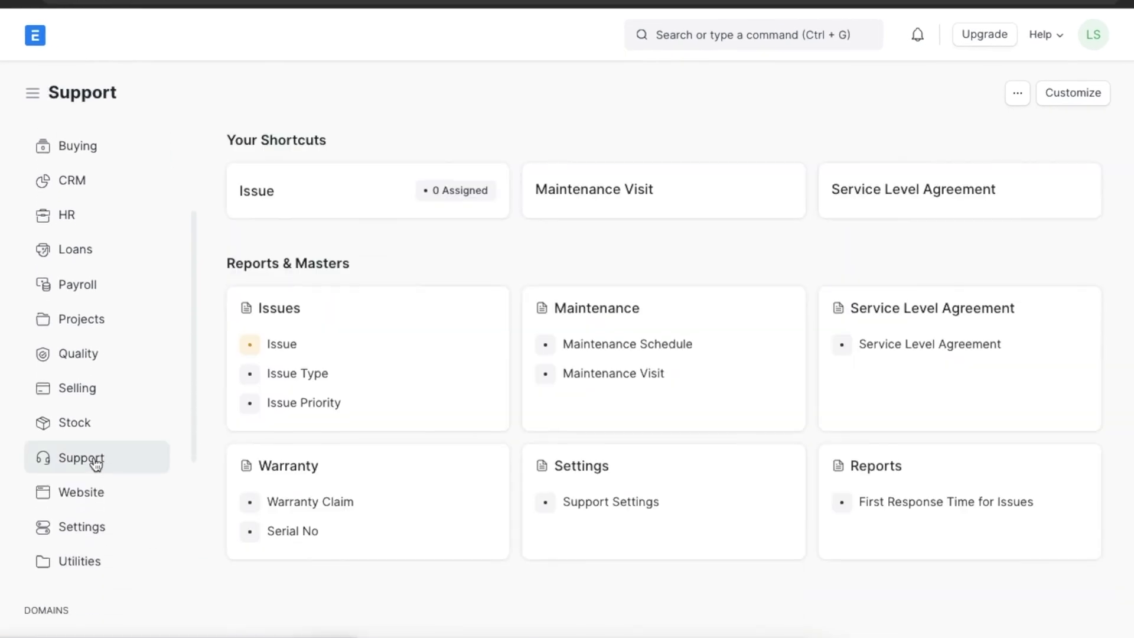
{"action": "left_click", "coordinate": [348, 378]}
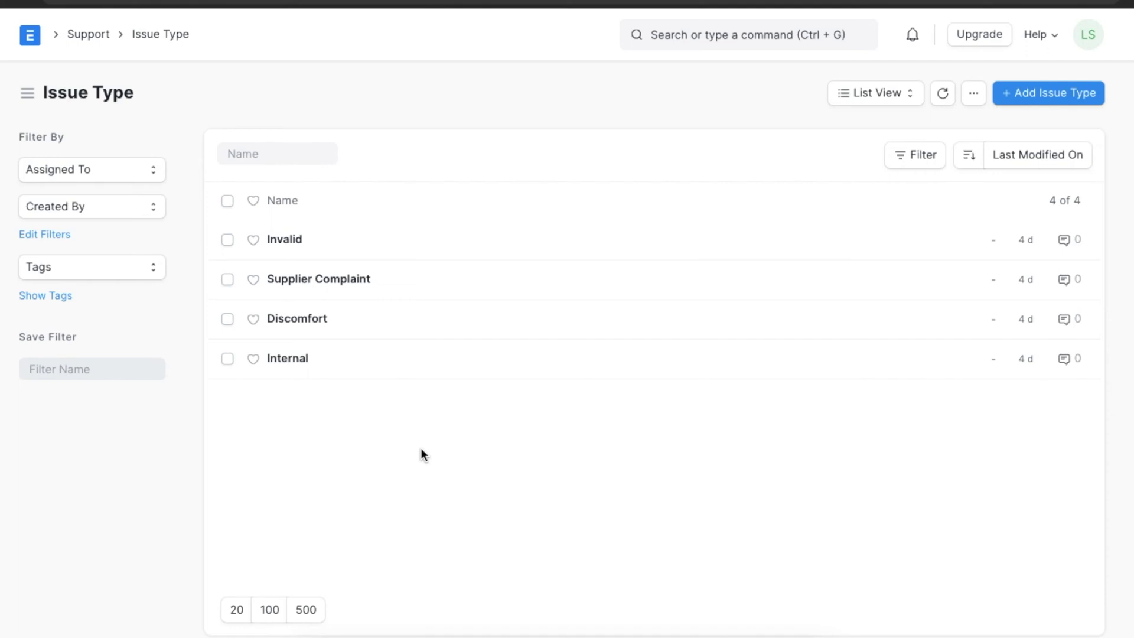
{"action": "left_click", "coordinate": [1044, 95]}
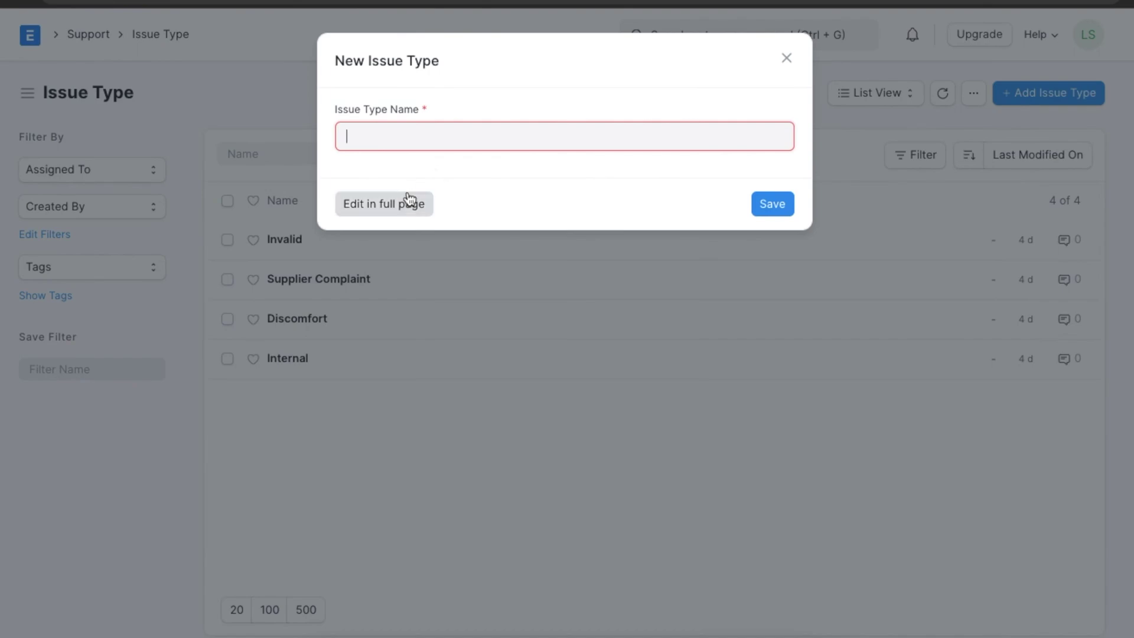
{"action": "left_click", "coordinate": [402, 203]}
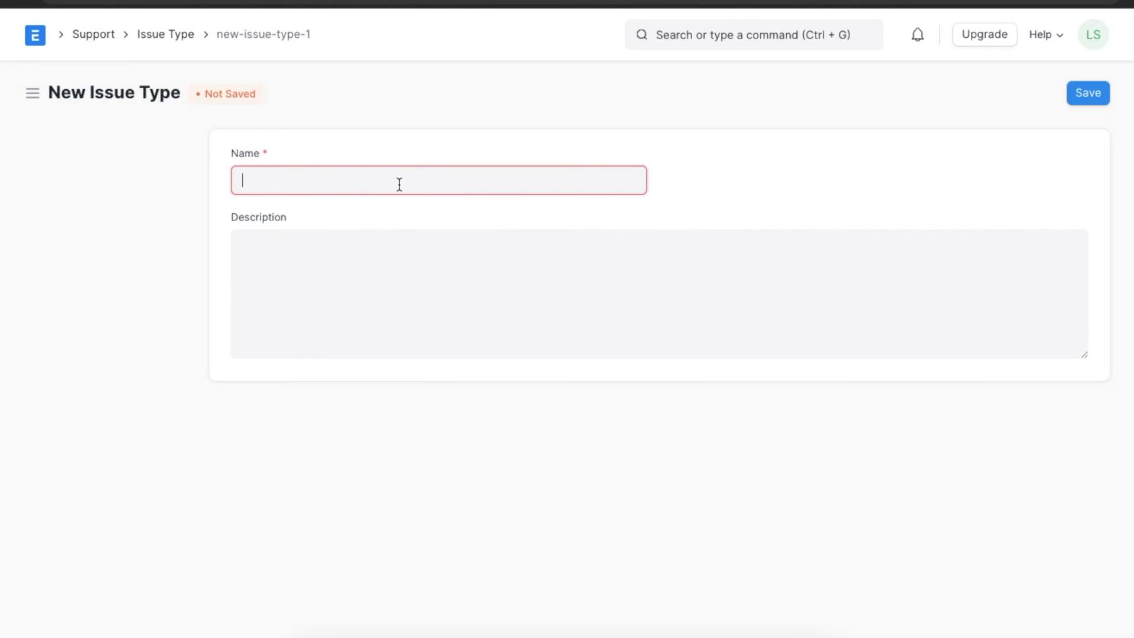
Name the issue type 'Goods Delivery', paste its delivery-related description, and save it.
{"action": "type", "text": "Godds Delivery"}
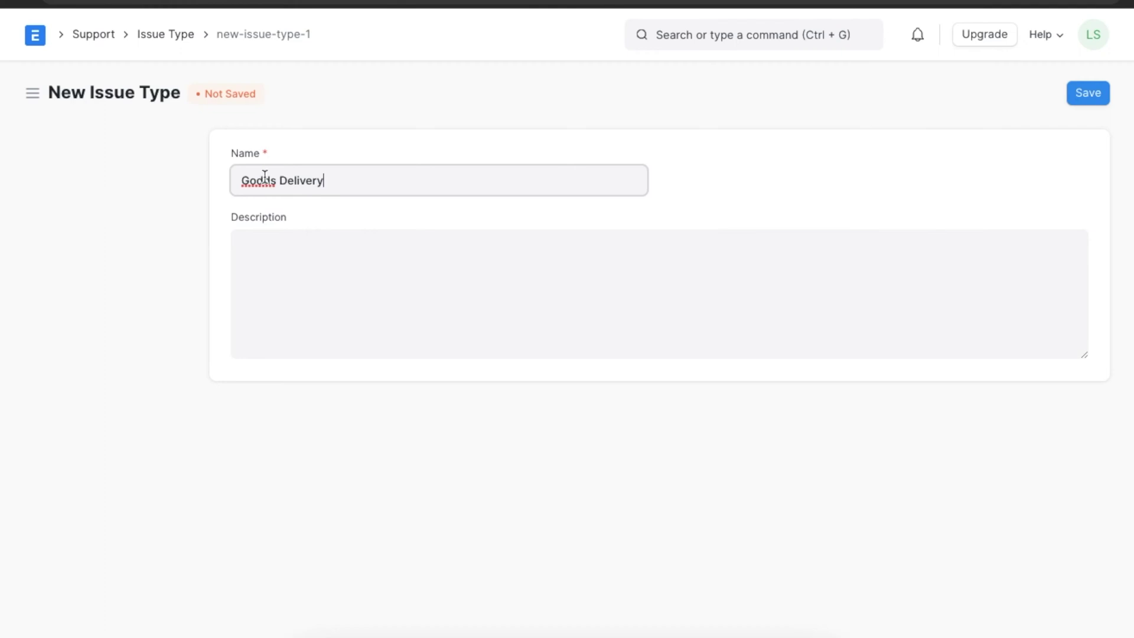
{"action": "left_click", "coordinate": [264, 176]}
{"action": "key", "text": "BackSpace"}
{"action": "type", "text": "o"}
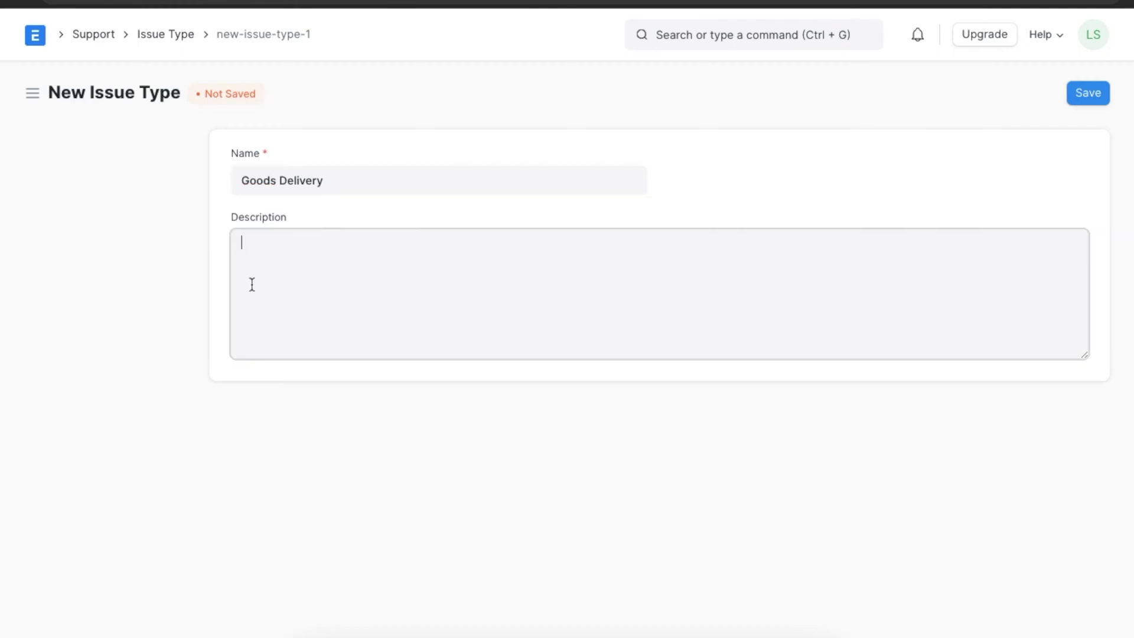
{"action": "type", "text": "All issues raised by customers related to delivery of goods"}
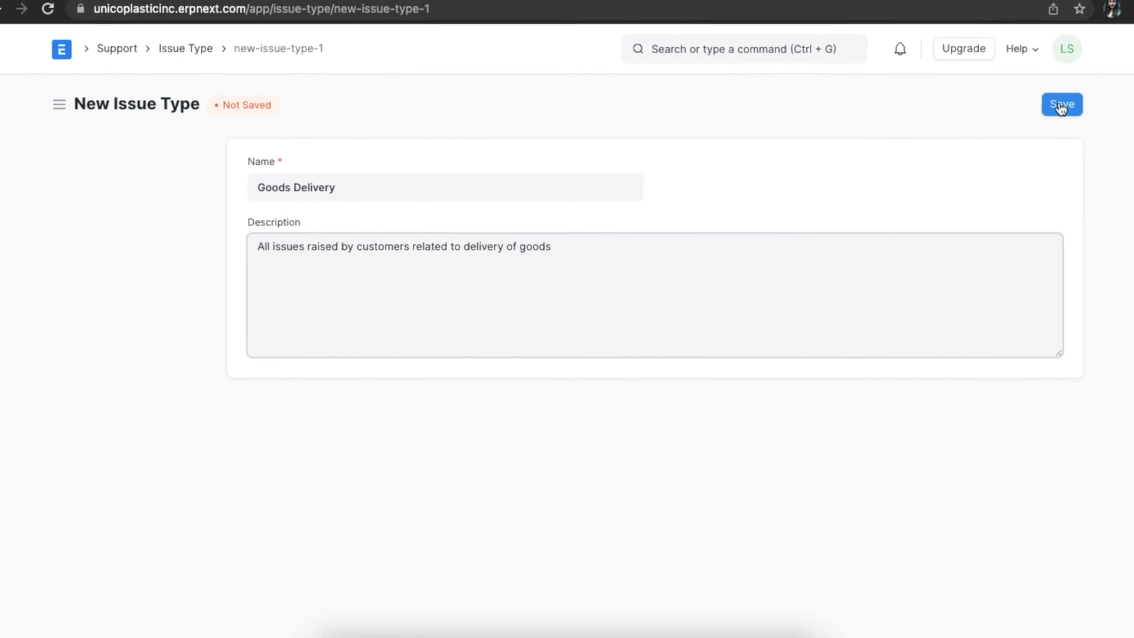
{"action": "left_click", "coordinate": [1061, 106]}
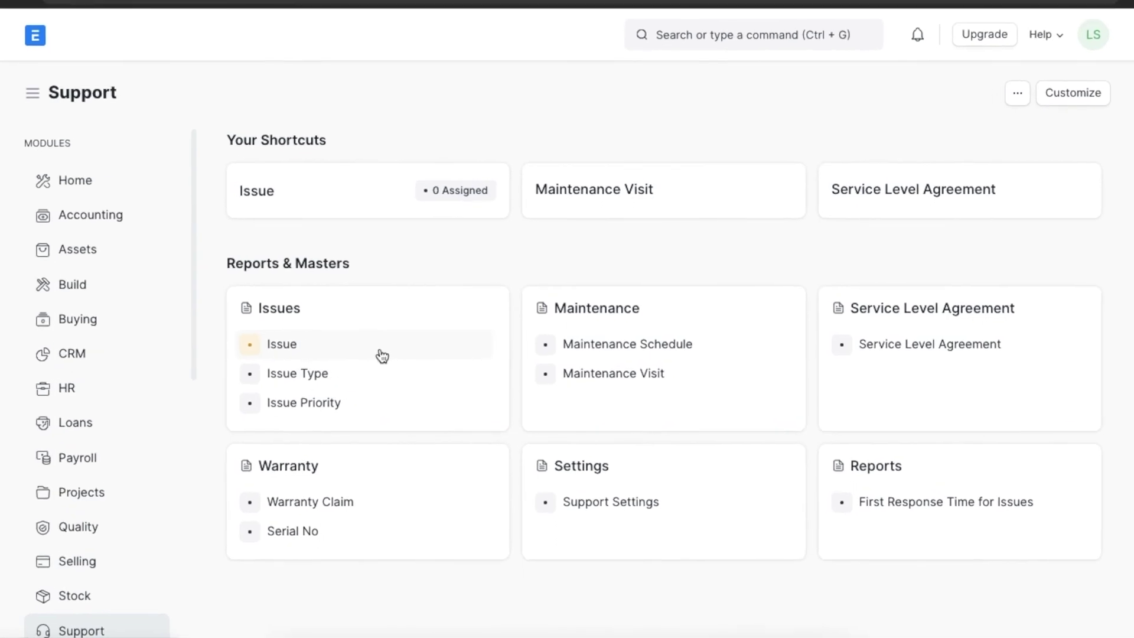
Start a new full-page issue with the subject 'Delay in Delivery of Goods'.
{"action": "left_click", "coordinate": [382, 354]}
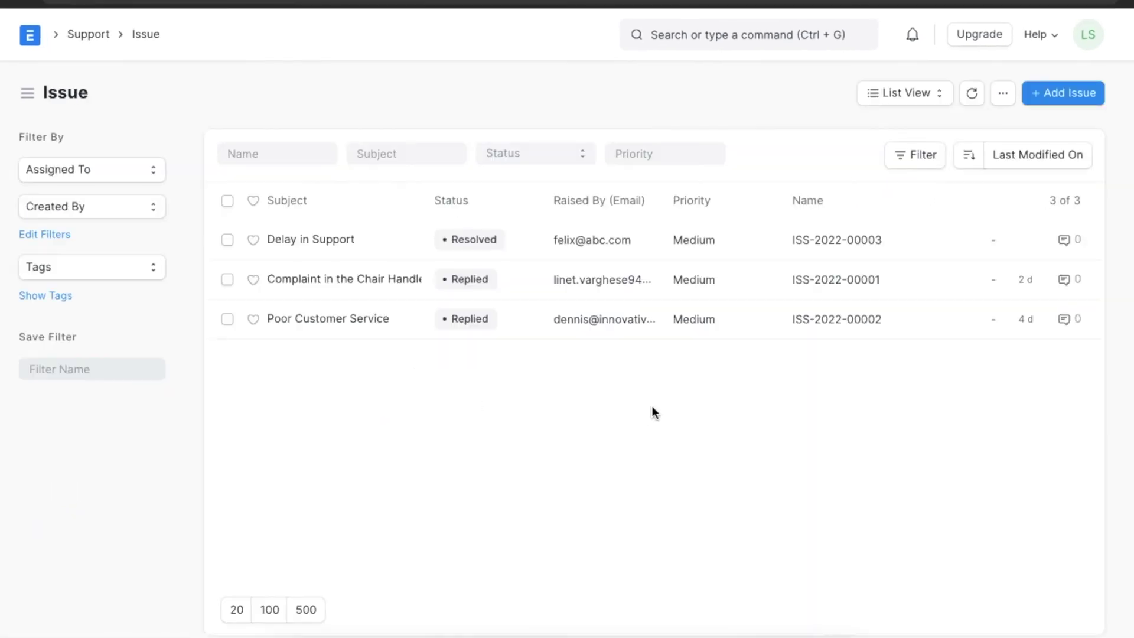
{"action": "left_click", "coordinate": [1072, 93]}
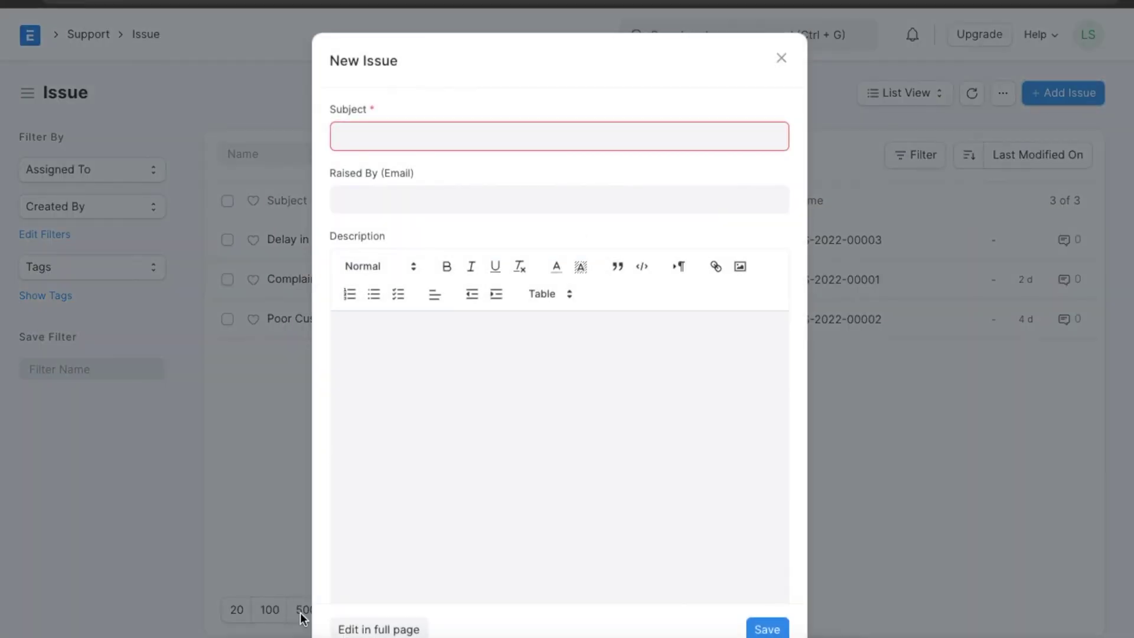
{"action": "left_click", "coordinate": [369, 626]}
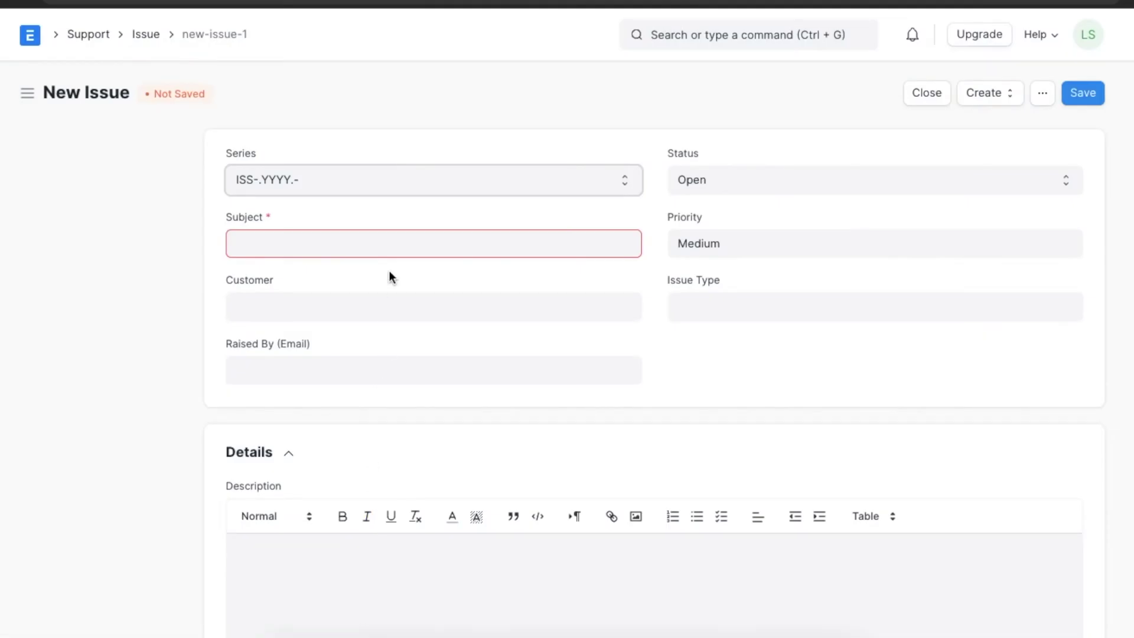
{"action": "left_click", "coordinate": [390, 251]}
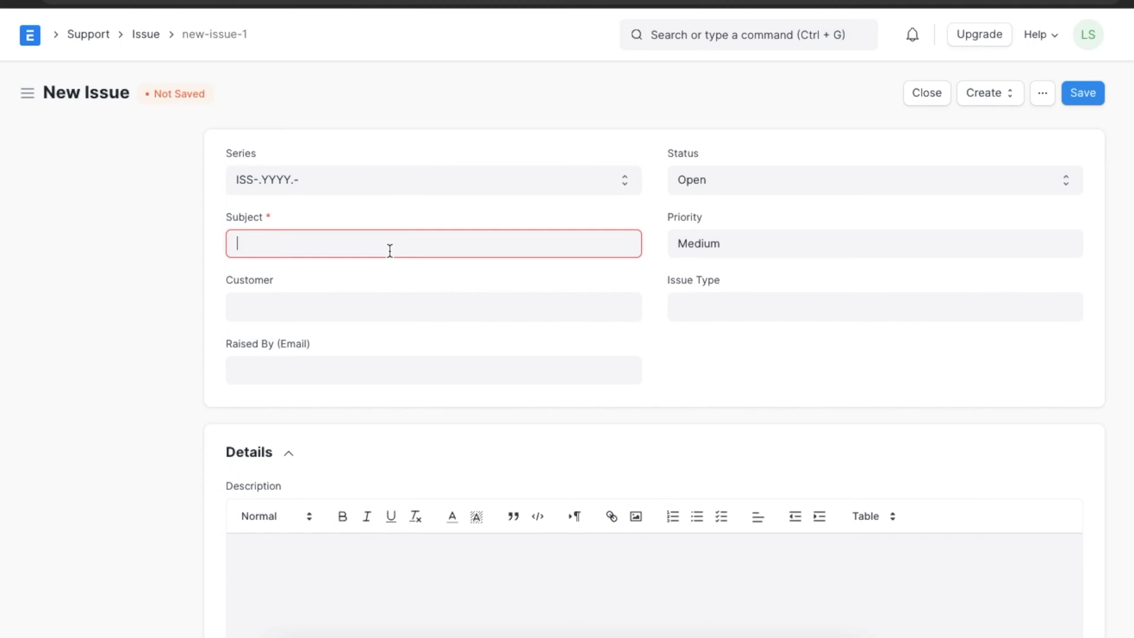
{"action": "type", "text": "Delay o"}
{"action": "type", "text": "n"}
{"action": "key", "text": "BackSpace"}
{"action": "key", "text": "BackSpace"}
{"action": "key", "text": "BackSpace"}
{"action": "type", "text": "in Delivery og"}
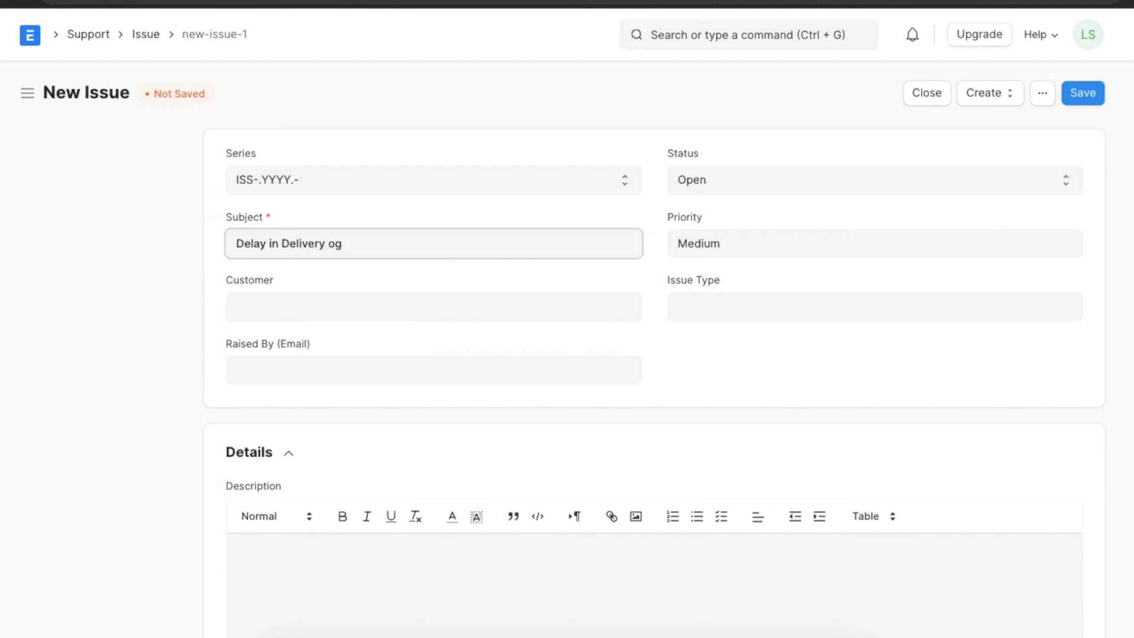
{"action": "key", "text": "BackSpace"}
{"action": "type", "text": "f Goods"}
Keep priority Medium, set customer Fulher Plastics and issue type Goods Delivery.
{"action": "left_click", "coordinate": [742, 245]}
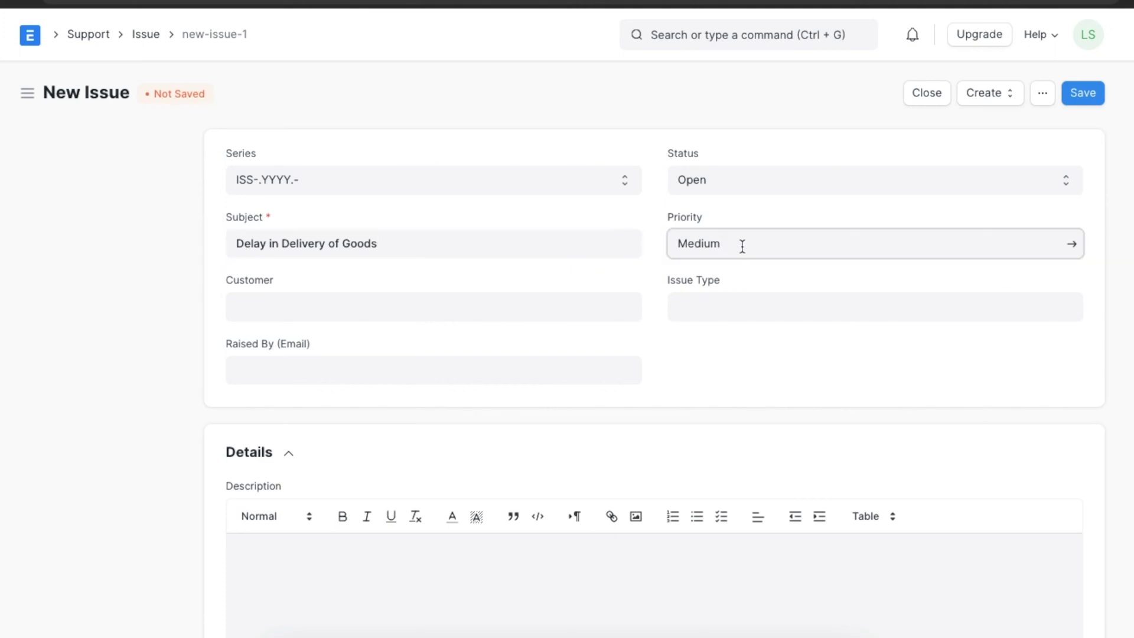
{"action": "left_click", "coordinate": [735, 285]}
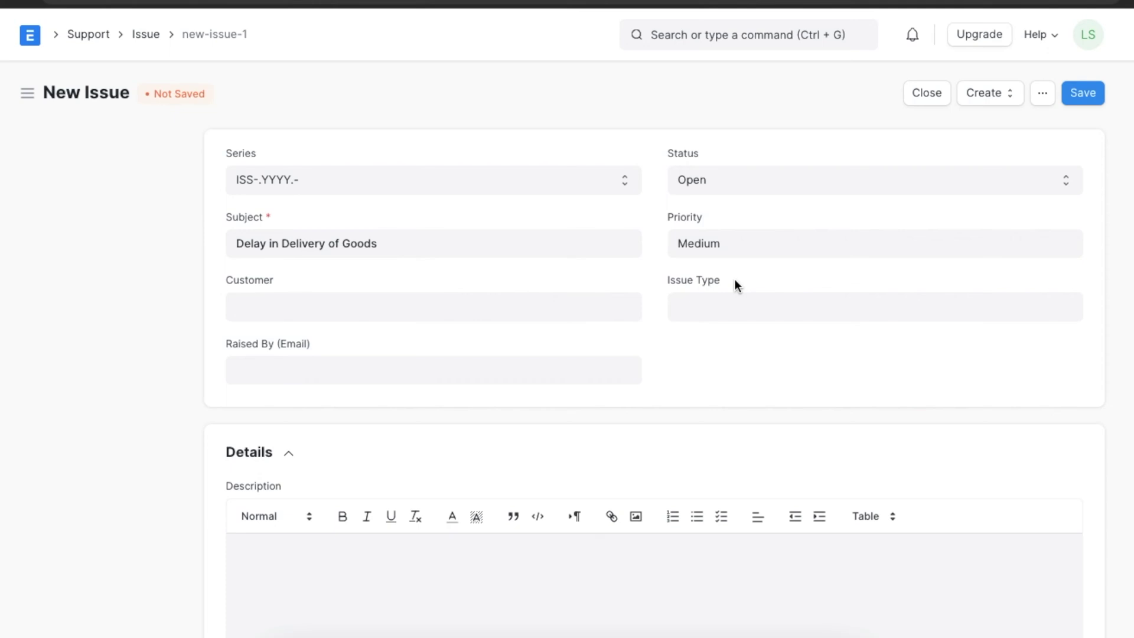
{"action": "left_click", "coordinate": [482, 313]}
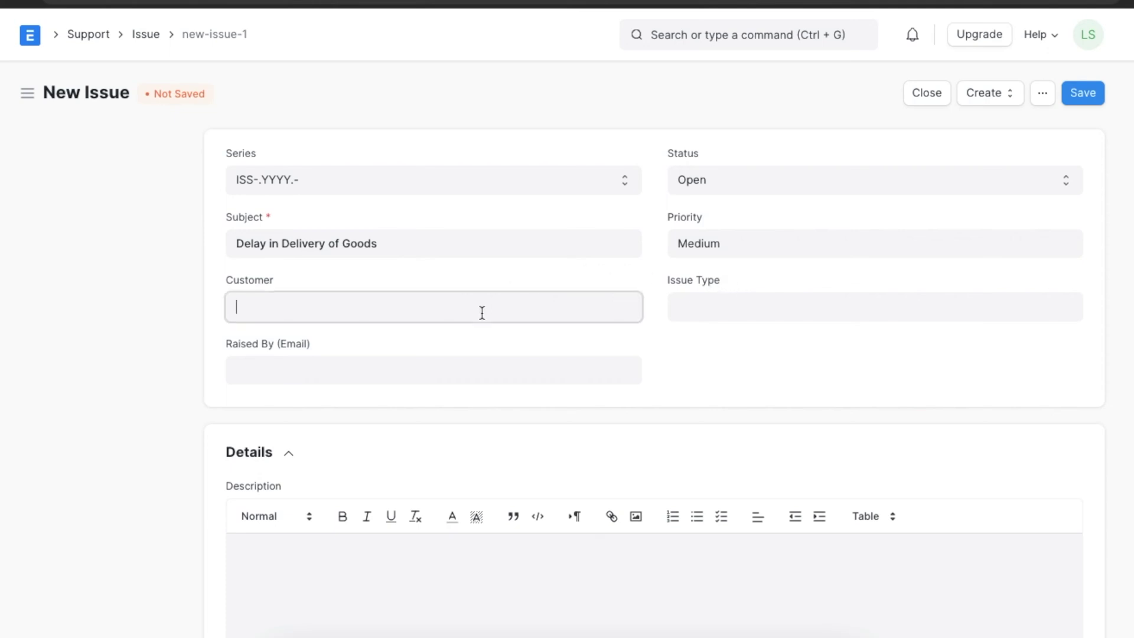
{"action": "left_click", "coordinate": [426, 466]}
{"action": "left_click", "coordinate": [701, 305]}
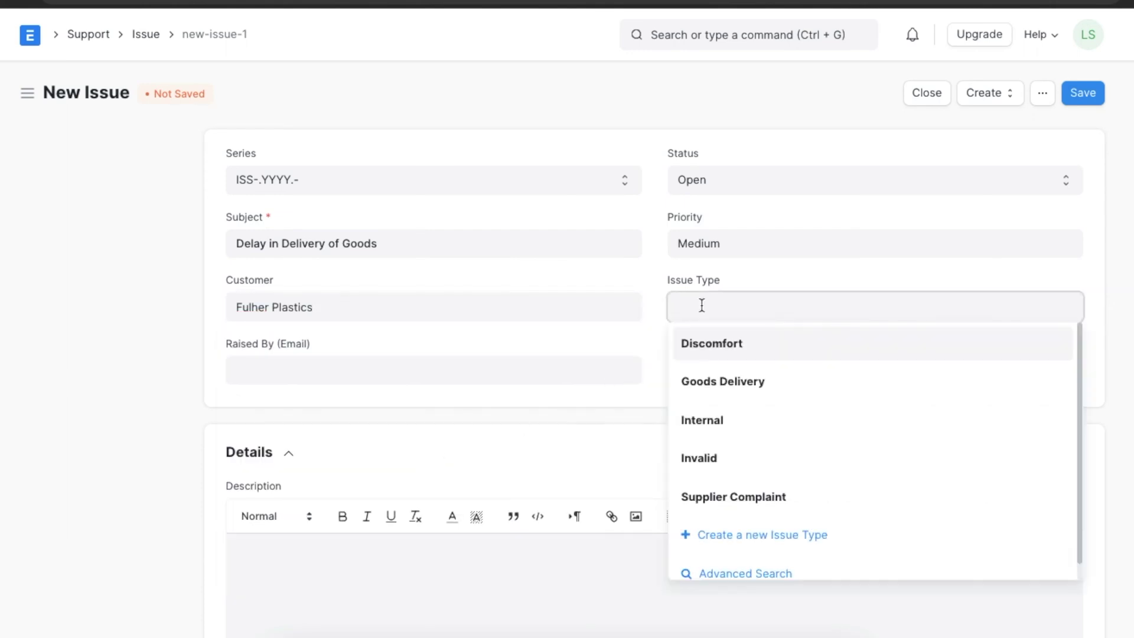
{"action": "left_click", "coordinate": [735, 379]}
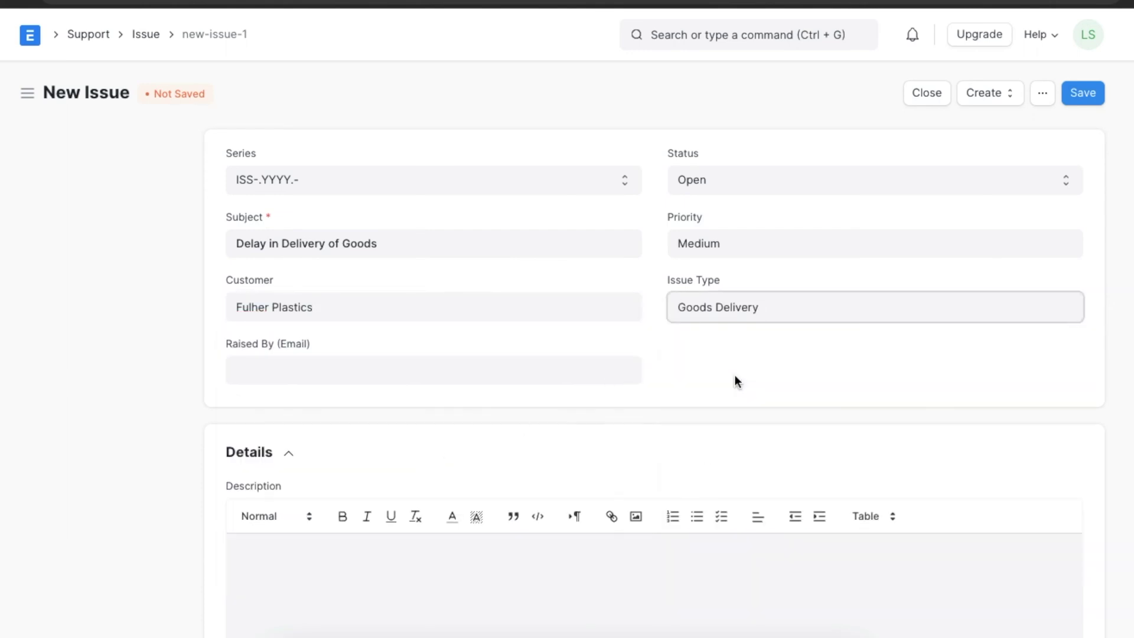
Enter the raiser's e-mail address and paste the complaint description into Details.
{"action": "left_click", "coordinate": [532, 374]}
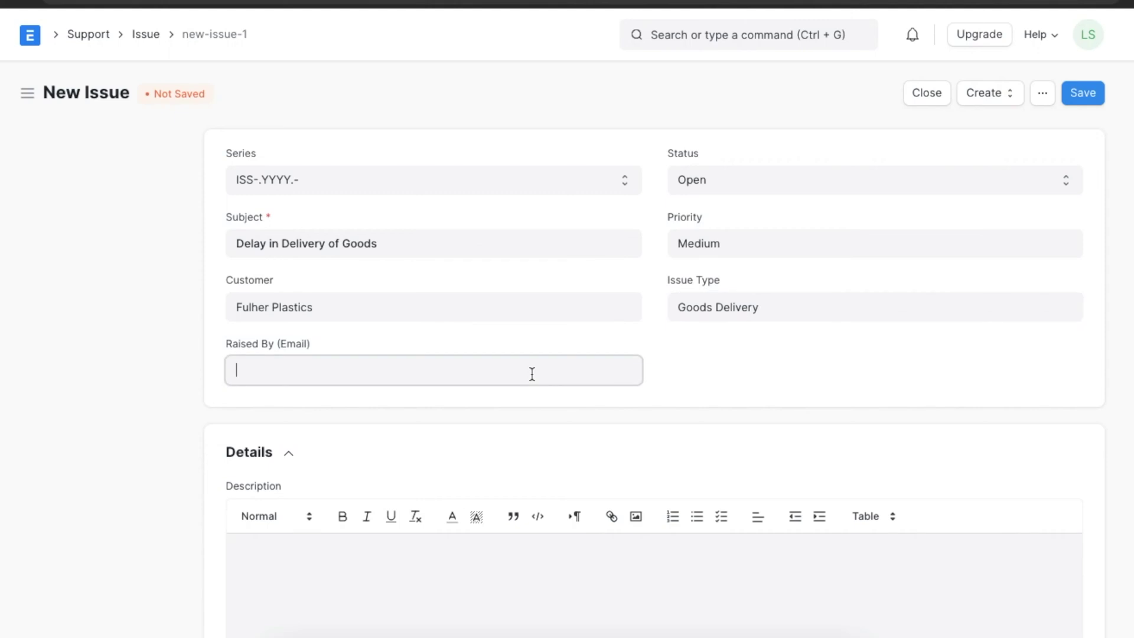
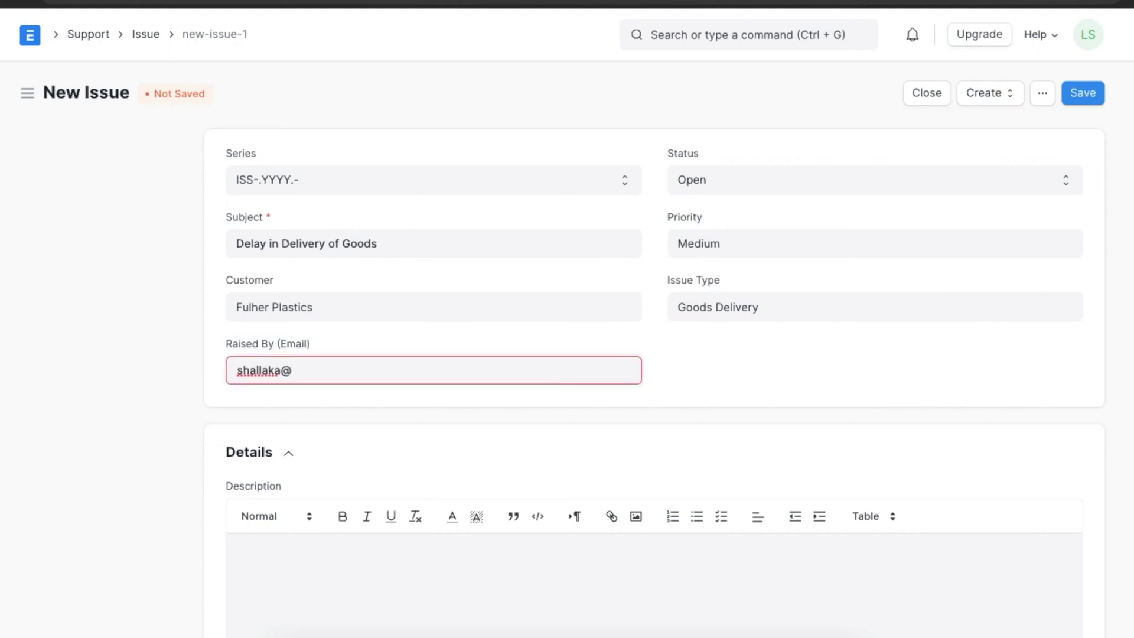
{"action": "left_click", "coordinate": [622, 443]}
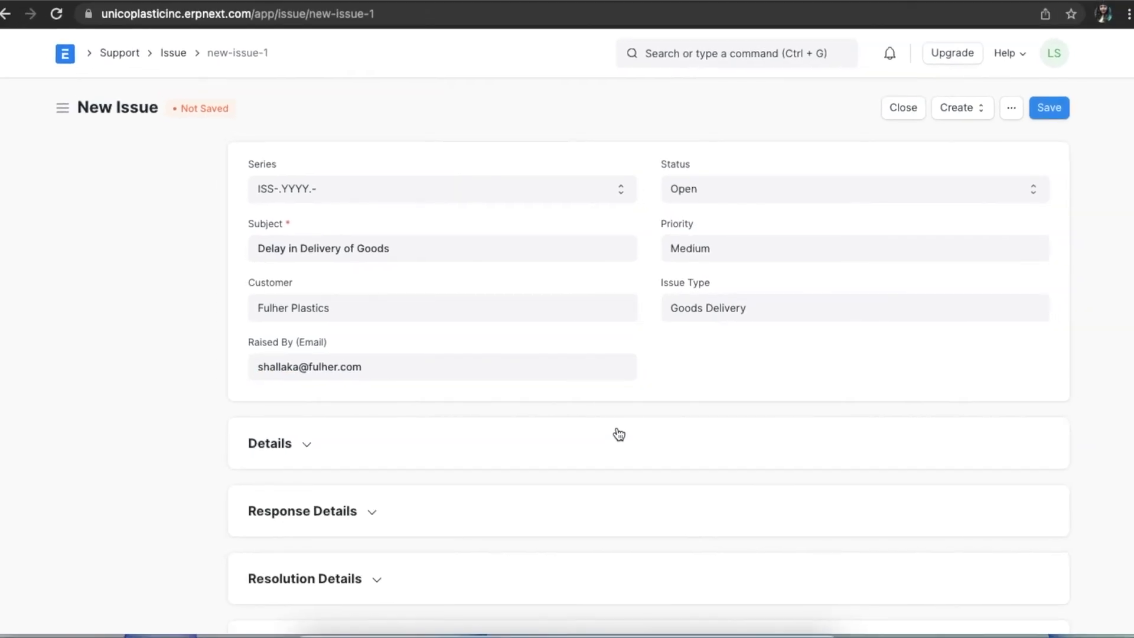
{"action": "left_click", "coordinate": [310, 447]}
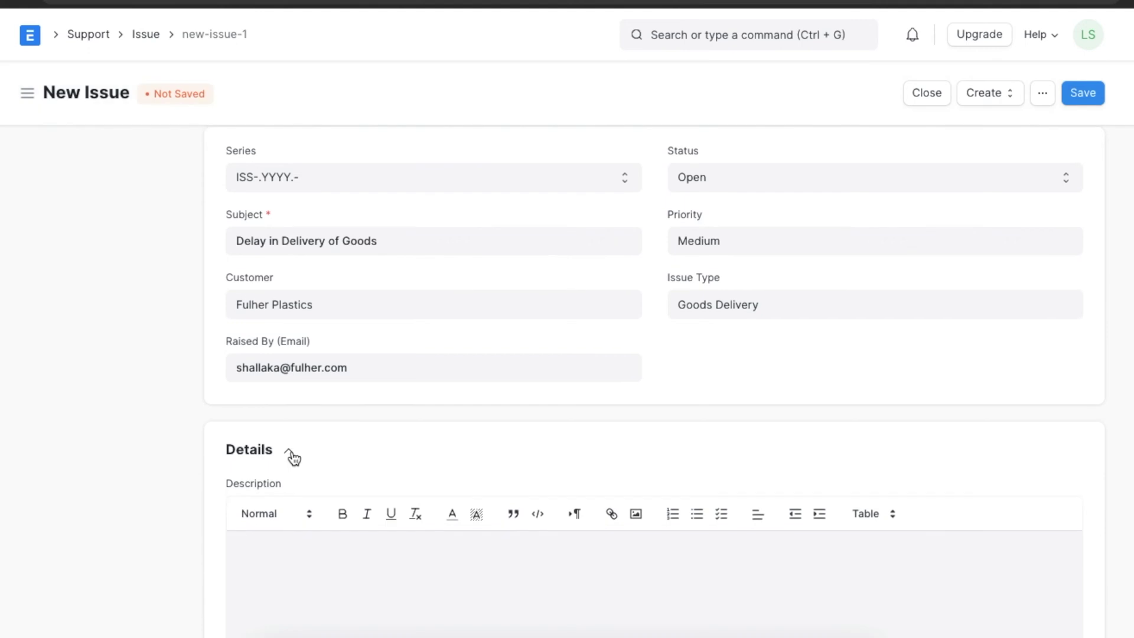
{"action": "scroll", "coordinate": [294, 457], "scroll_direction": "down", "scroll_amount": 3}
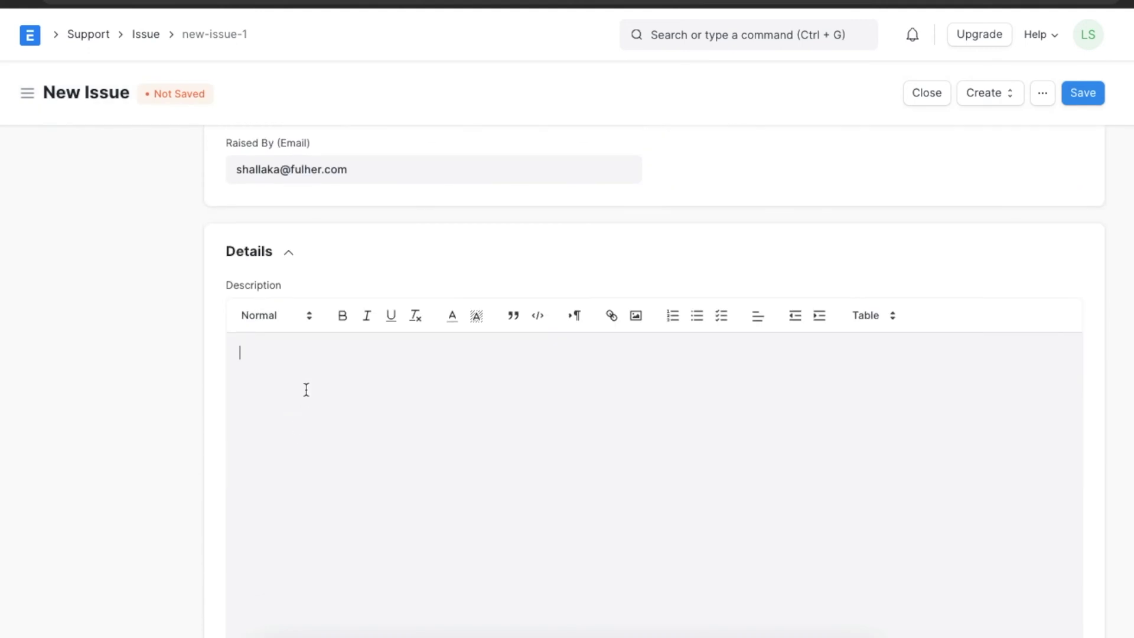
{"action": "type", "text": "The long delay in delivery has caused a substantial business loss to the company. Quick resolution is expected"}
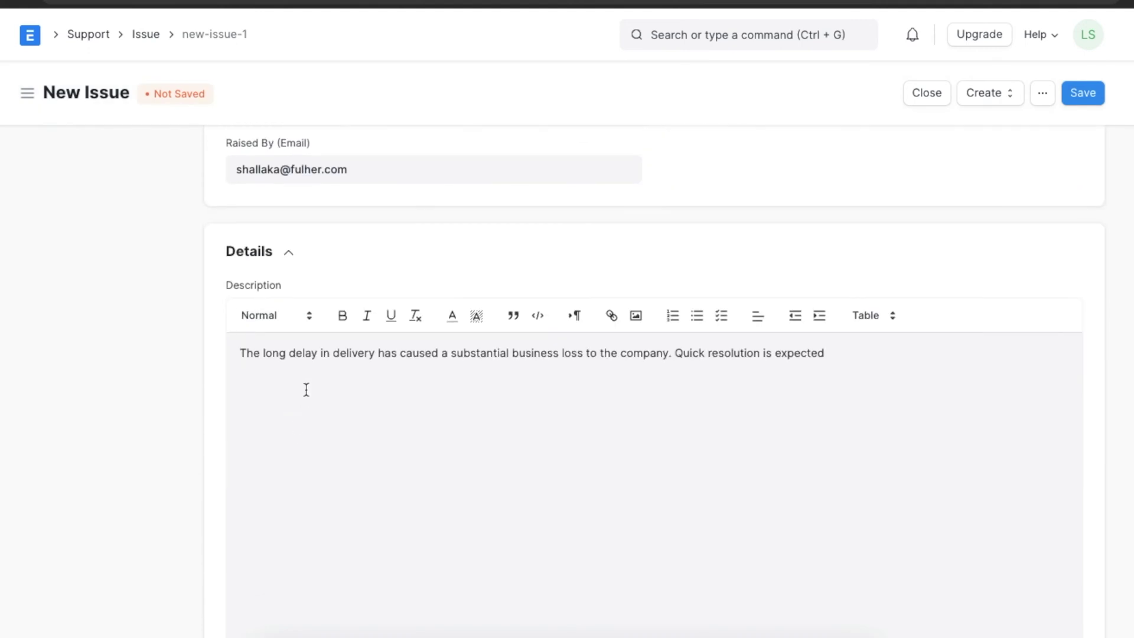
{"action": "scroll", "coordinate": [527, 497], "scroll_direction": "down", "scroll_amount": 2}
{"action": "scroll", "coordinate": [528, 497], "scroll_direction": "down", "scroll_amount": 2}
{"action": "scroll", "coordinate": [527, 496], "scroll_direction": "up", "scroll_amount": 2}
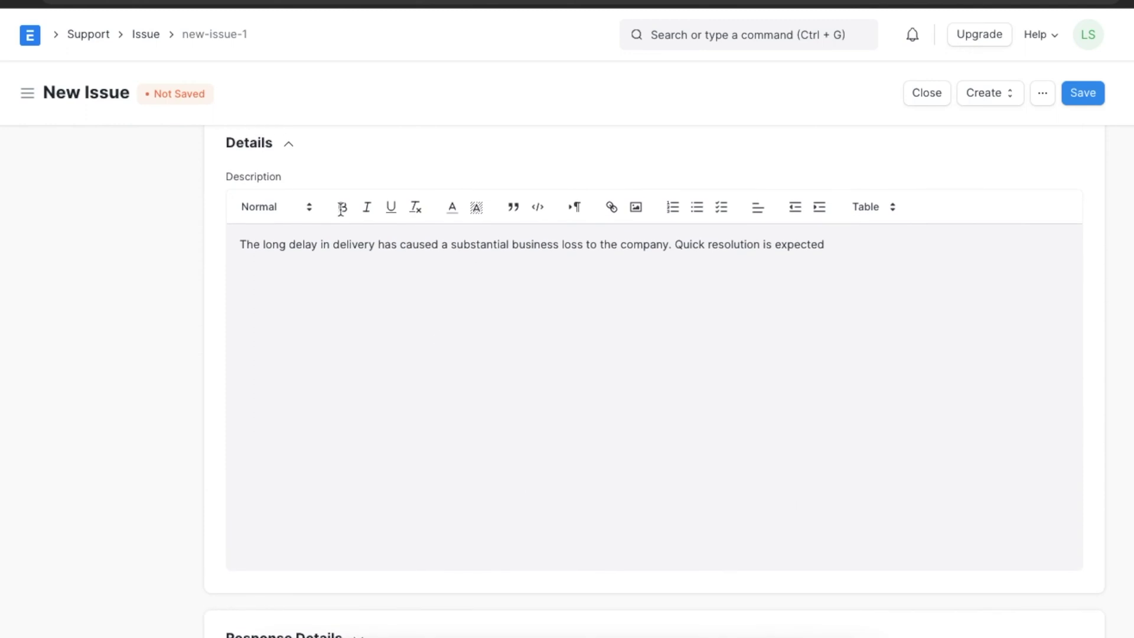
{"action": "left_click", "coordinate": [291, 143]}
{"action": "left_click", "coordinate": [351, 412]}
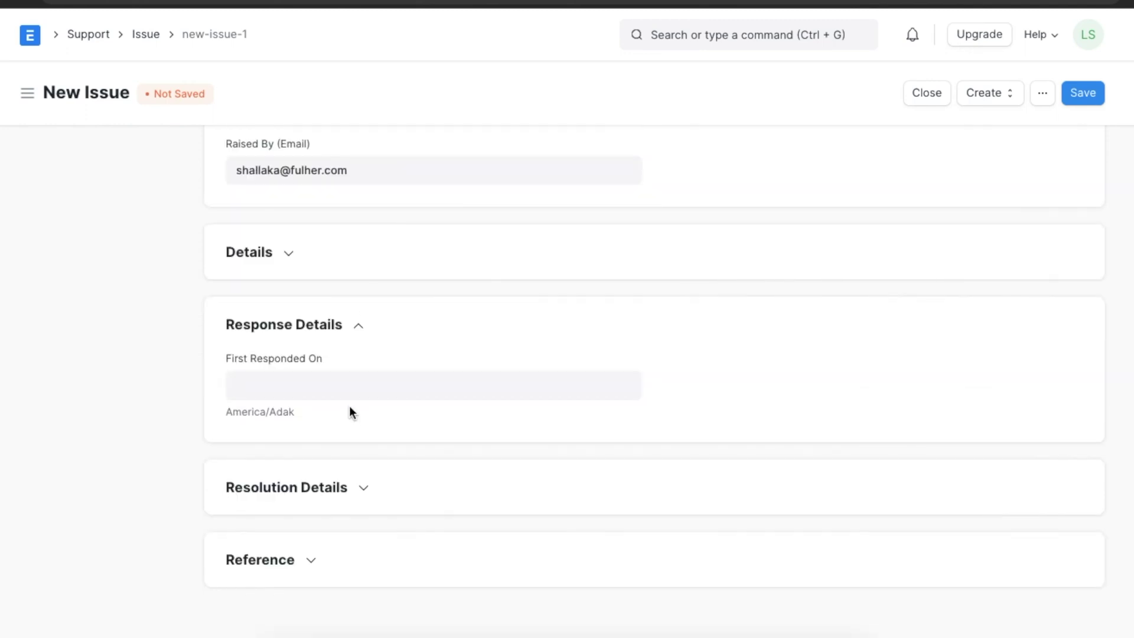
{"action": "left_click", "coordinate": [361, 328]}
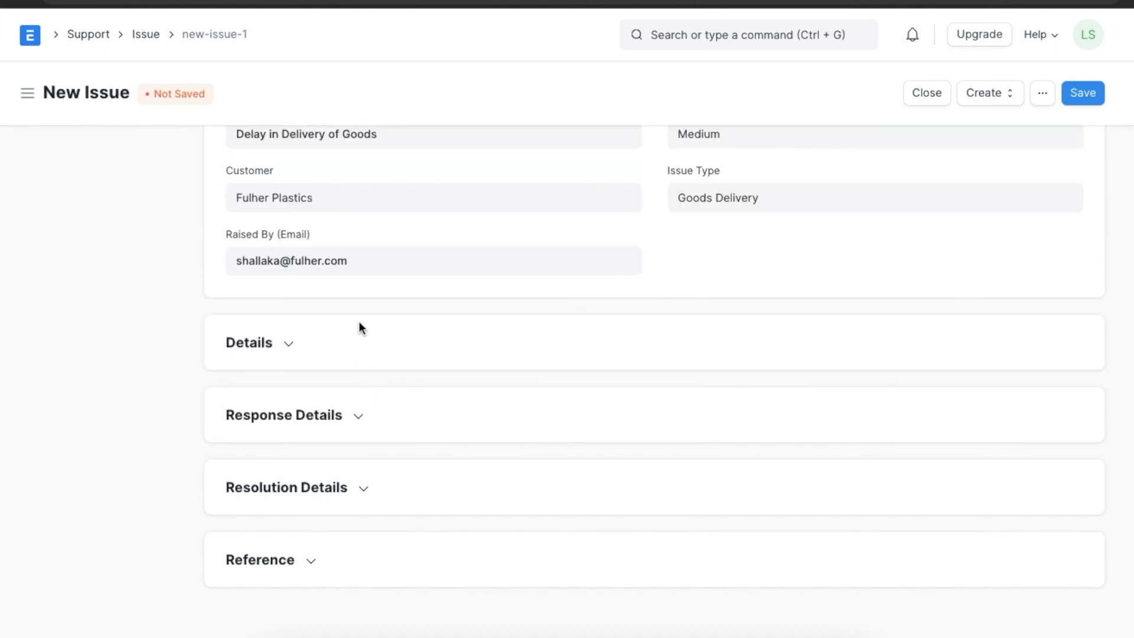
{"action": "scroll", "coordinate": [590, 324], "scroll_direction": "up", "scroll_amount": 2}
{"action": "scroll", "coordinate": [721, 241], "scroll_direction": "up", "scroll_amount": 1}
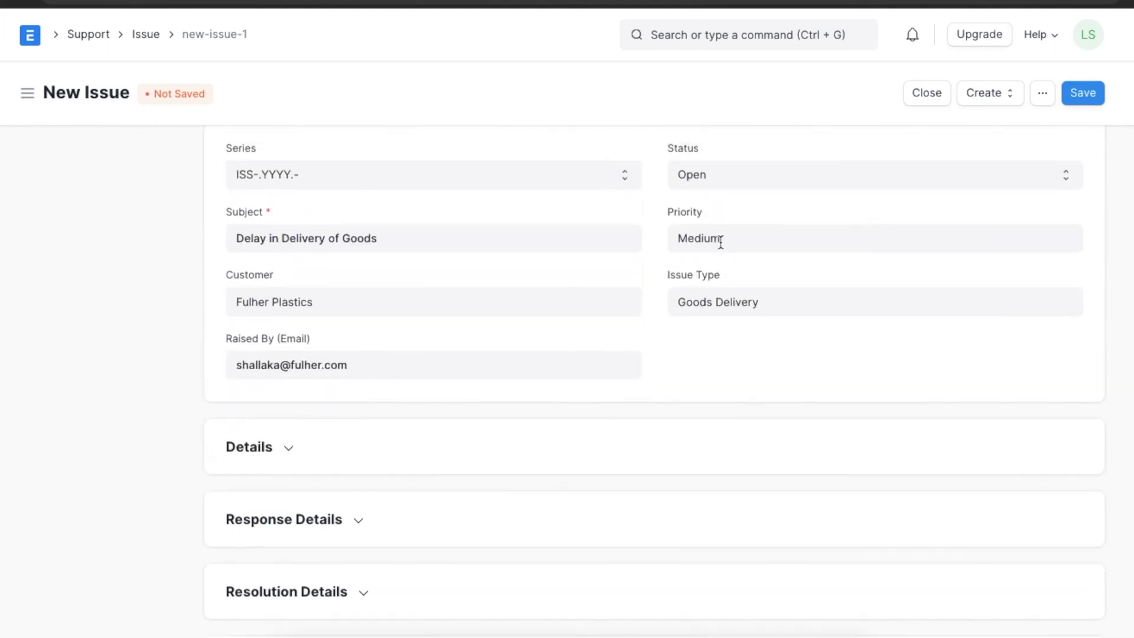
Save the issue, then change its status to Replied and save again.
{"action": "left_click", "coordinate": [1094, 93]}
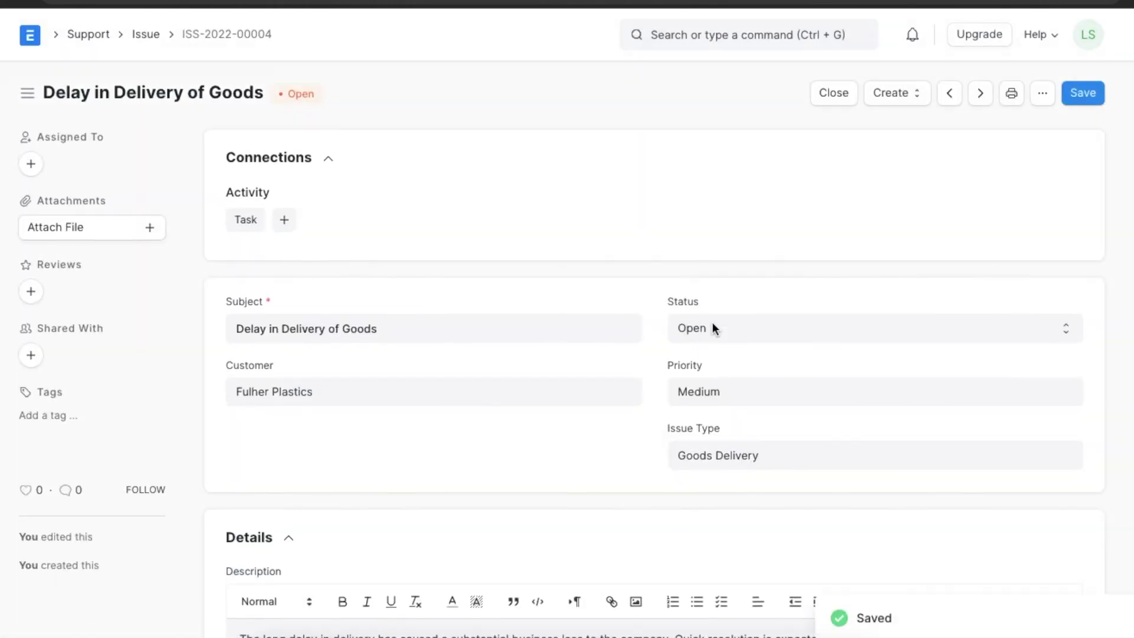
{"action": "left_click", "coordinate": [712, 326]}
{"action": "left_click", "coordinate": [711, 349]}
{"action": "scroll", "coordinate": [711, 350], "scroll_direction": "down", "scroll_amount": 5}
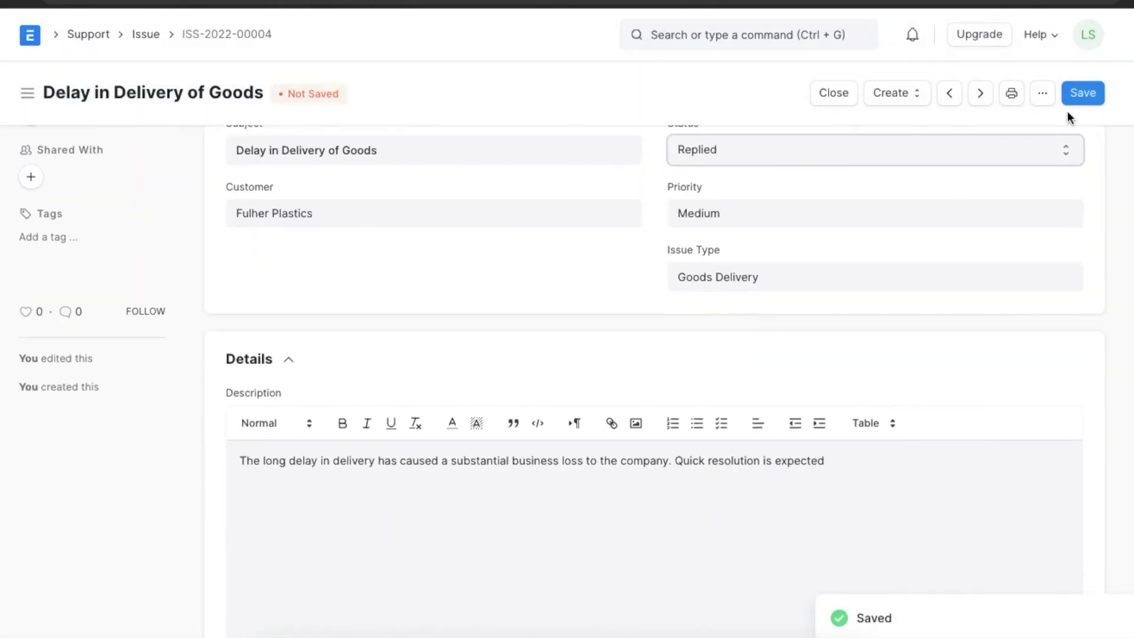
{"action": "left_click", "coordinate": [1087, 95]}
Review the Response Details and Resolution Details sections, then collapse Resolution Details.
{"action": "scroll", "coordinate": [509, 474], "scroll_direction": "down", "scroll_amount": 6}
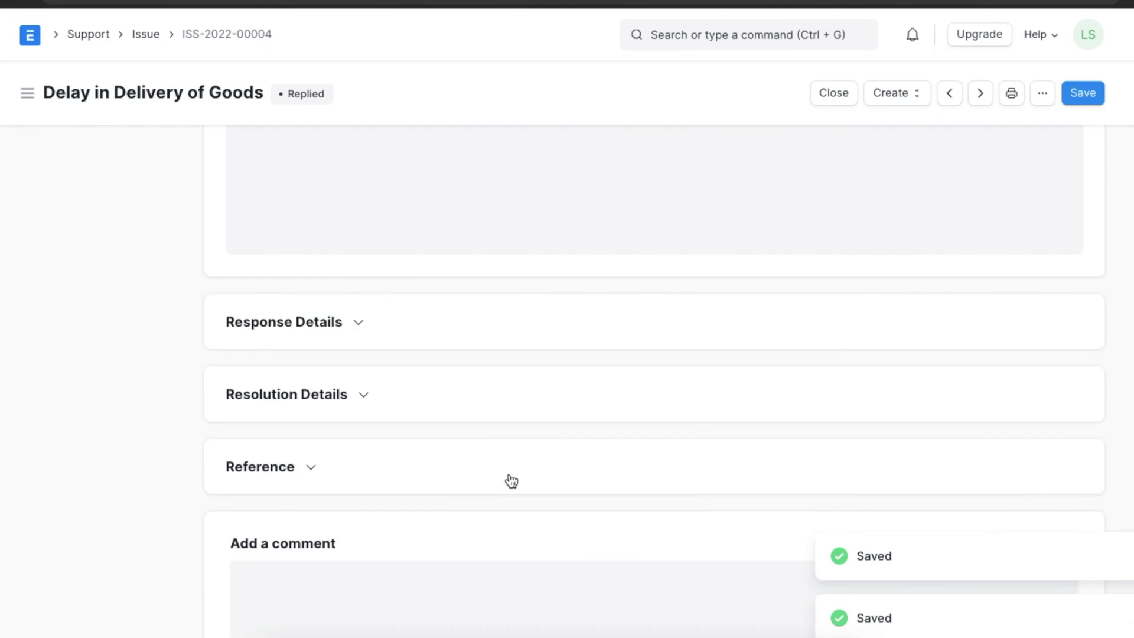
{"action": "left_click", "coordinate": [359, 323]}
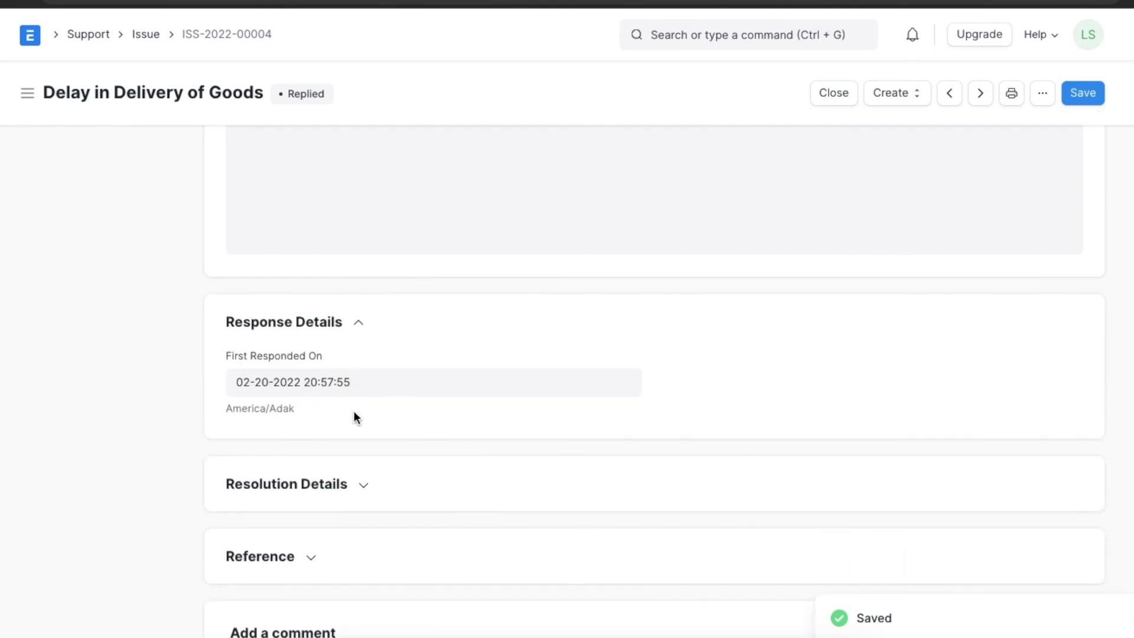
{"action": "scroll", "coordinate": [355, 413], "scroll_direction": "down", "scroll_amount": 3}
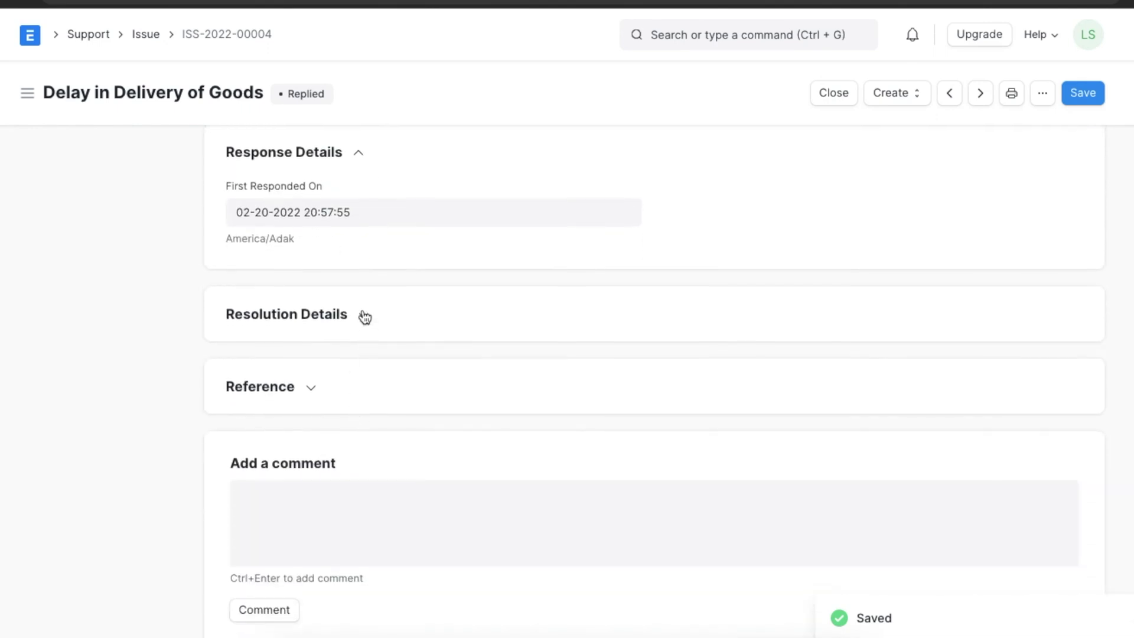
{"action": "left_click", "coordinate": [364, 317]}
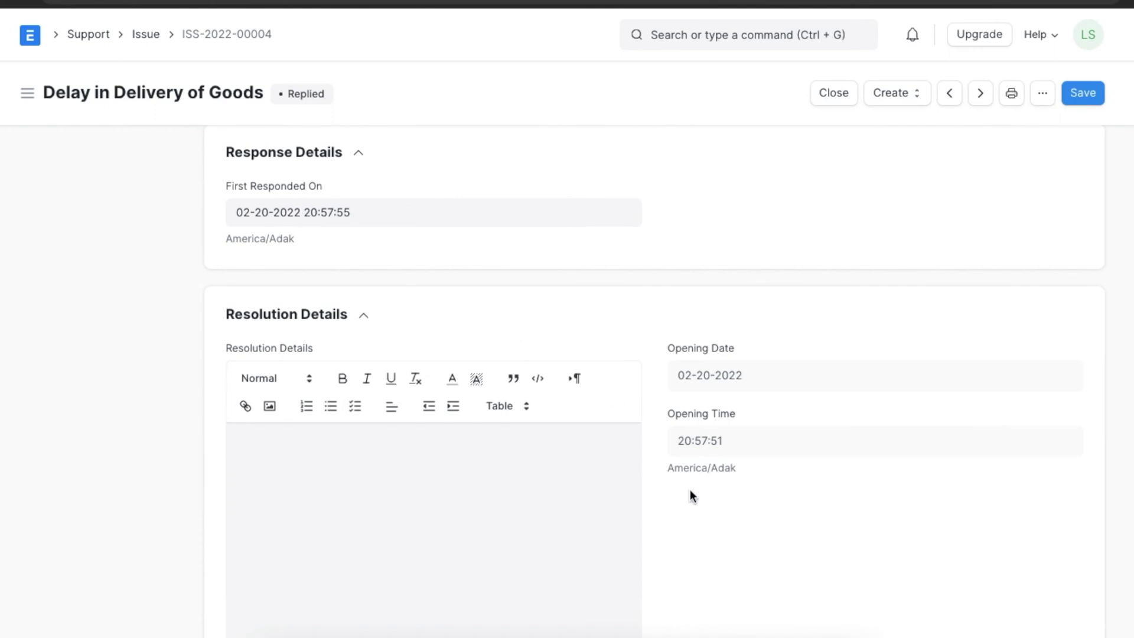
{"action": "scroll", "coordinate": [700, 524], "scroll_direction": "down", "scroll_amount": 1}
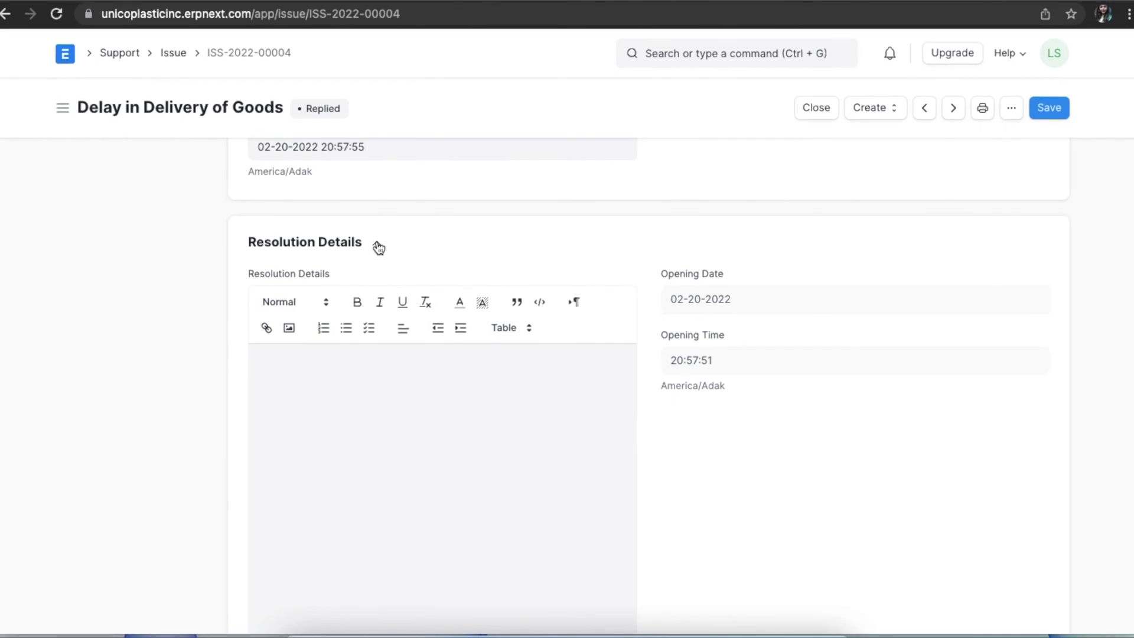
{"action": "left_click", "coordinate": [378, 247]}
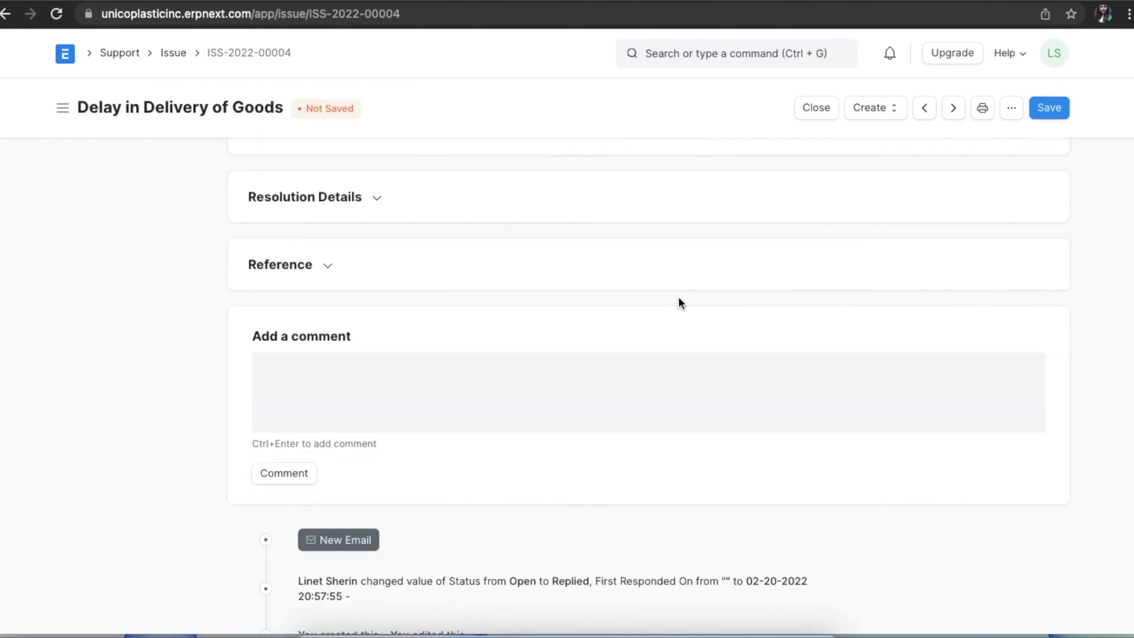
In the Reference section, link the issue's lead and the customer's contact person.
{"action": "left_click", "coordinate": [327, 265]}
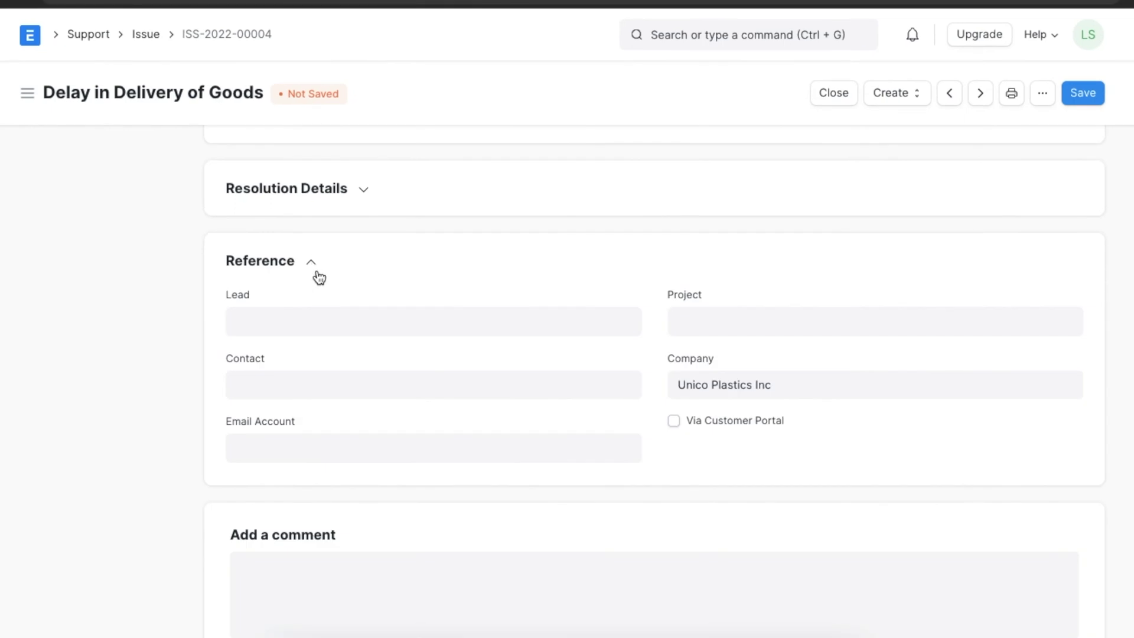
{"action": "left_click", "coordinate": [315, 327]}
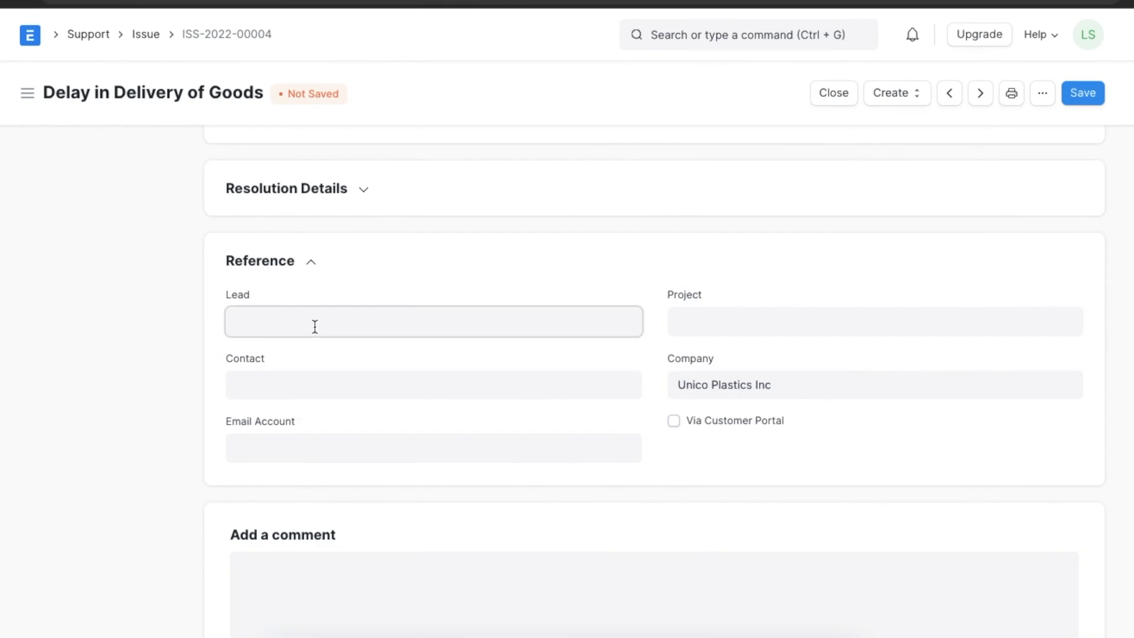
{"action": "left_click", "coordinate": [316, 371]}
{"action": "left_click", "coordinate": [311, 382]}
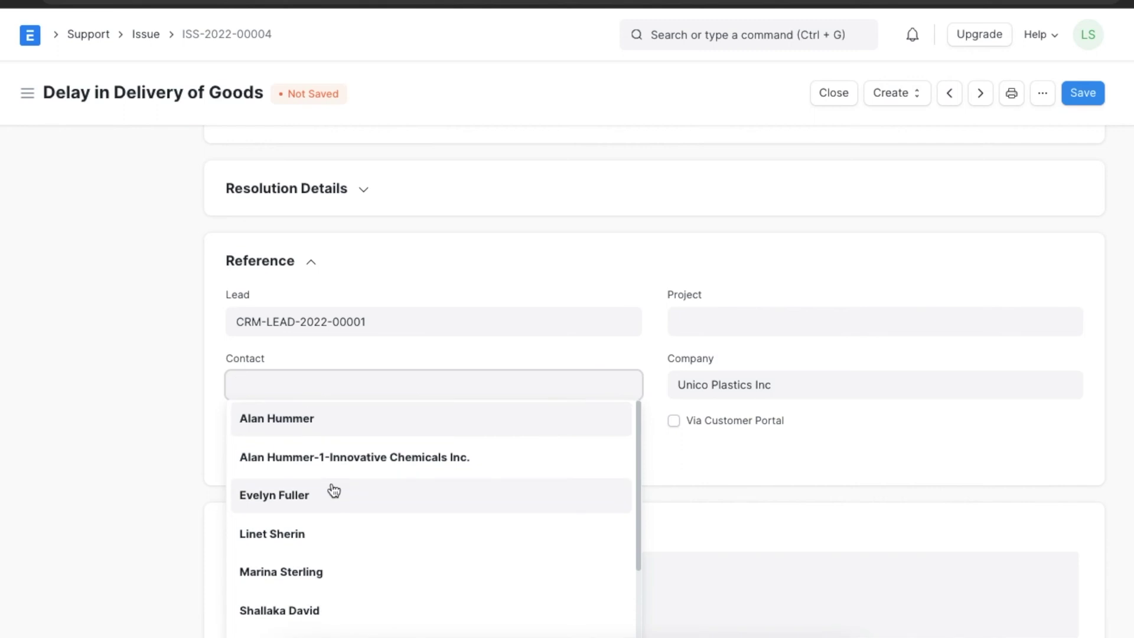
{"action": "scroll", "coordinate": [328, 502], "scroll_direction": "down", "scroll_amount": 2}
{"action": "left_click", "coordinate": [320, 519]}
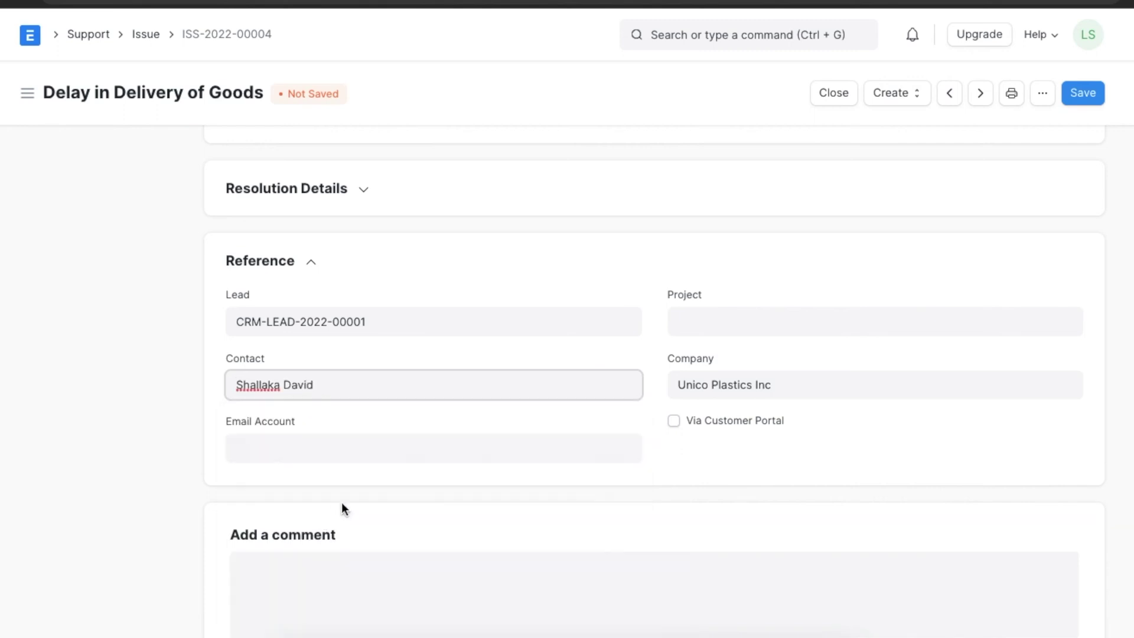
Set the email account to Support and save the issue.
{"action": "left_click", "coordinate": [364, 444]}
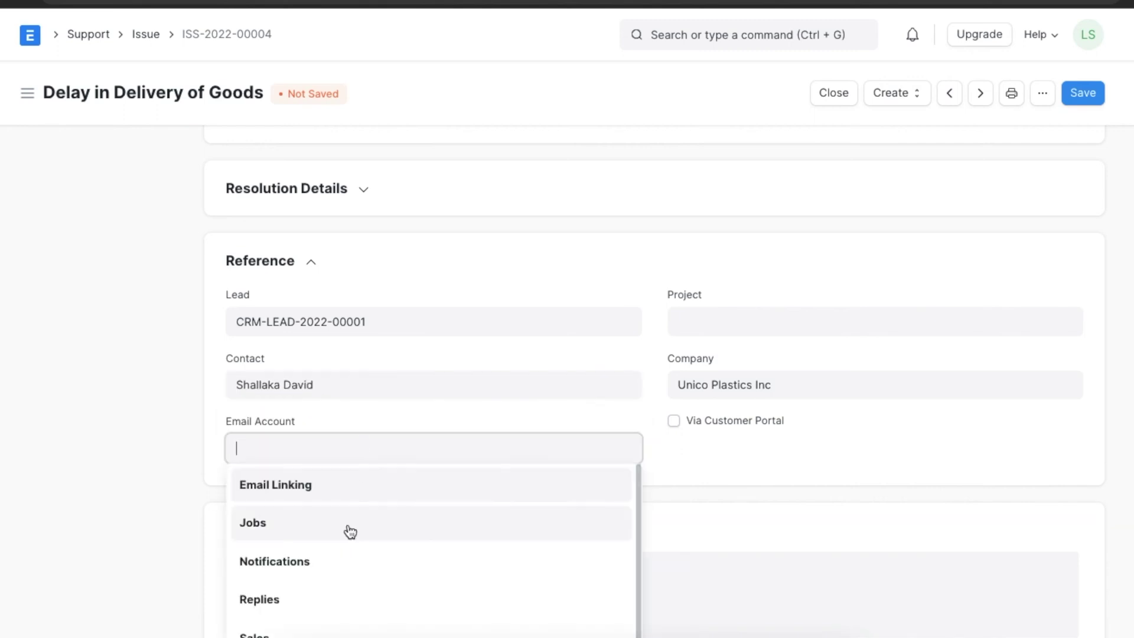
{"action": "scroll", "coordinate": [349, 531], "scroll_direction": "down", "scroll_amount": 1}
{"action": "left_click", "coordinate": [287, 625]}
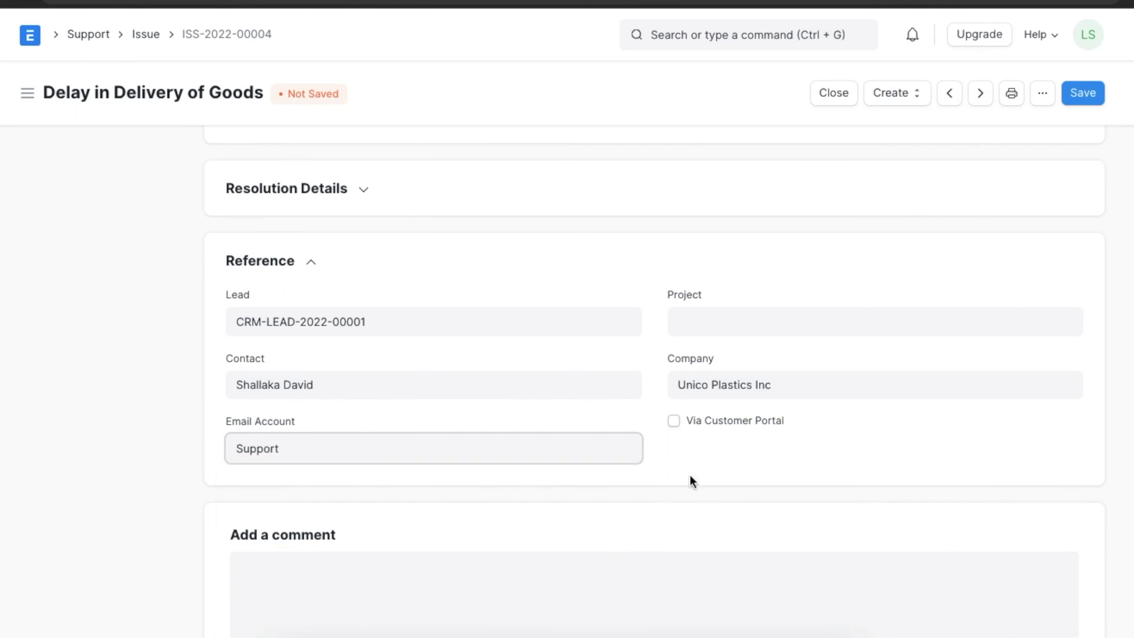
{"action": "left_click", "coordinate": [721, 462]}
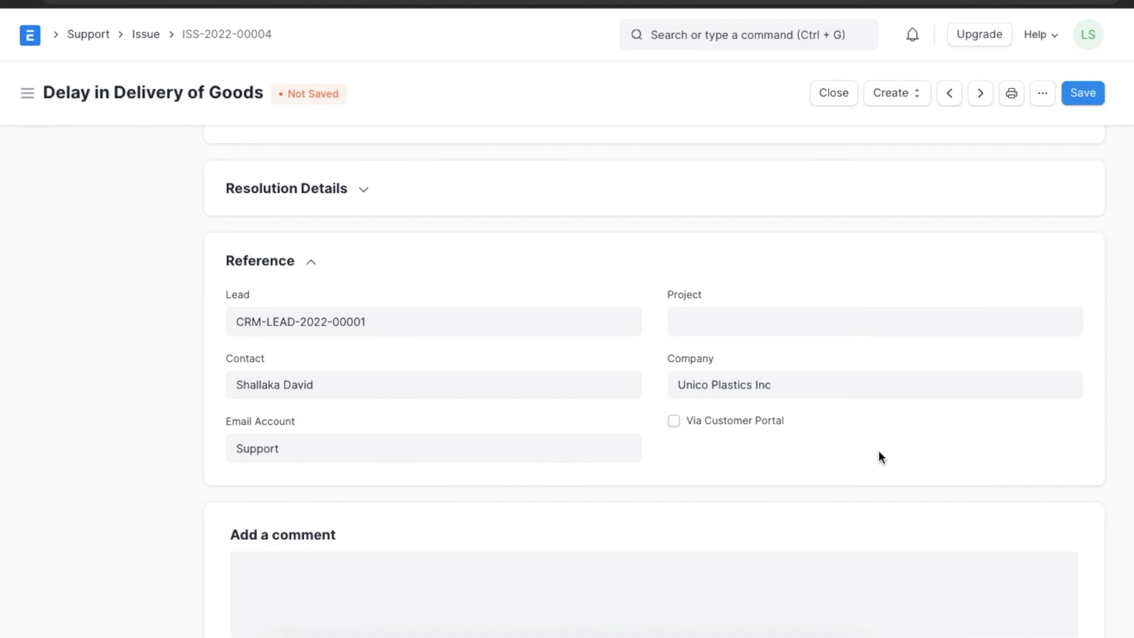
{"action": "scroll", "coordinate": [877, 450], "scroll_direction": "up", "scroll_amount": 2}
{"action": "left_click", "coordinate": [1083, 93]}
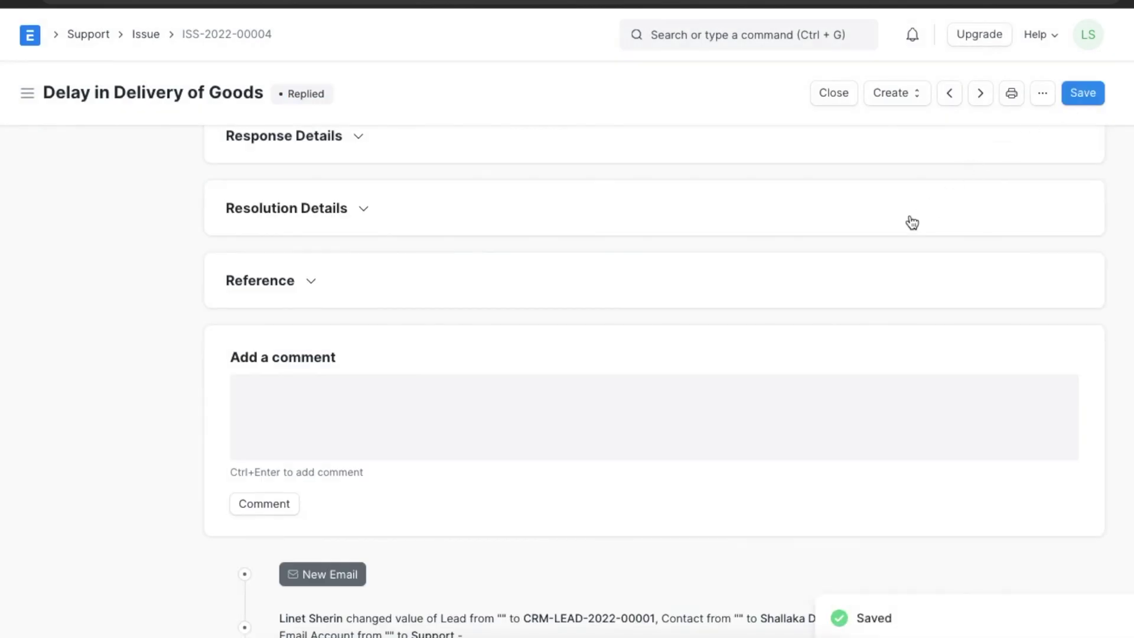
{"action": "scroll", "coordinate": [911, 223], "scroll_direction": "up", "scroll_amount": 10}
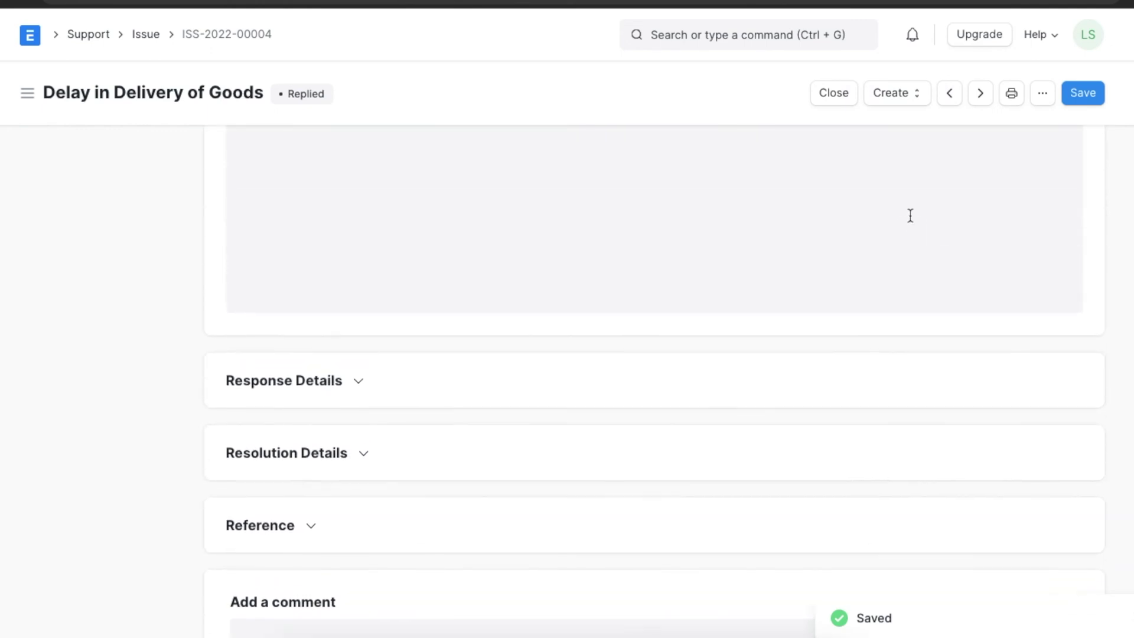
{"action": "scroll", "coordinate": [910, 215], "scroll_direction": "up", "scroll_amount": 4}
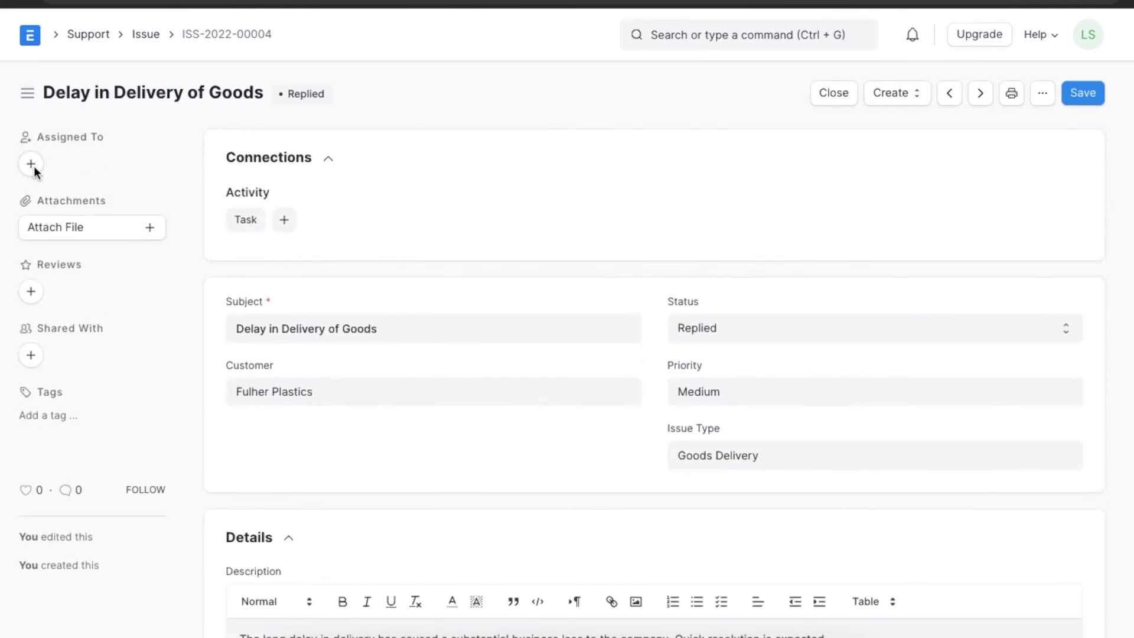
Assign the issue as a ToDo to a team member and dismiss the sharing notice.
{"action": "left_click", "coordinate": [32, 164]}
{"action": "left_click", "coordinate": [409, 184]}
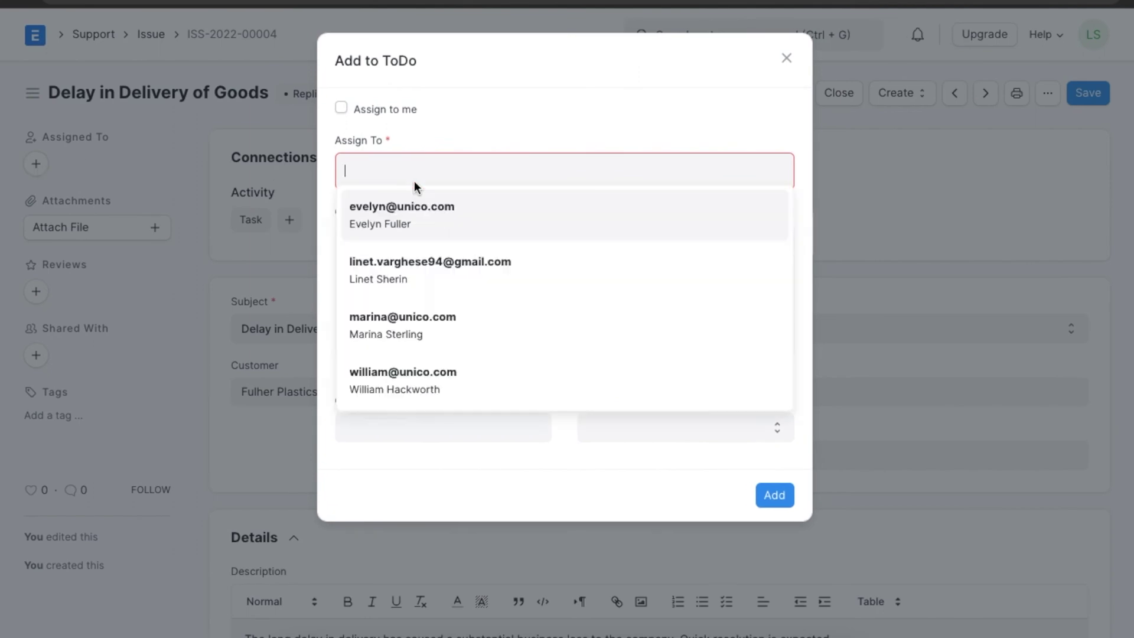
{"action": "left_click", "coordinate": [423, 222]}
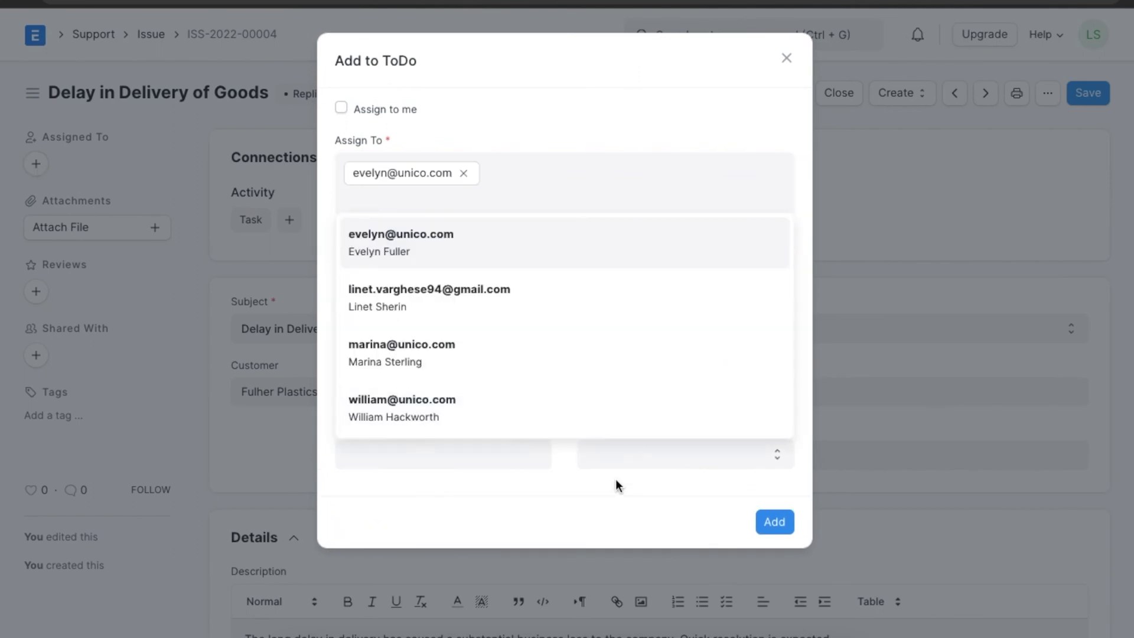
{"action": "left_click", "coordinate": [615, 480]}
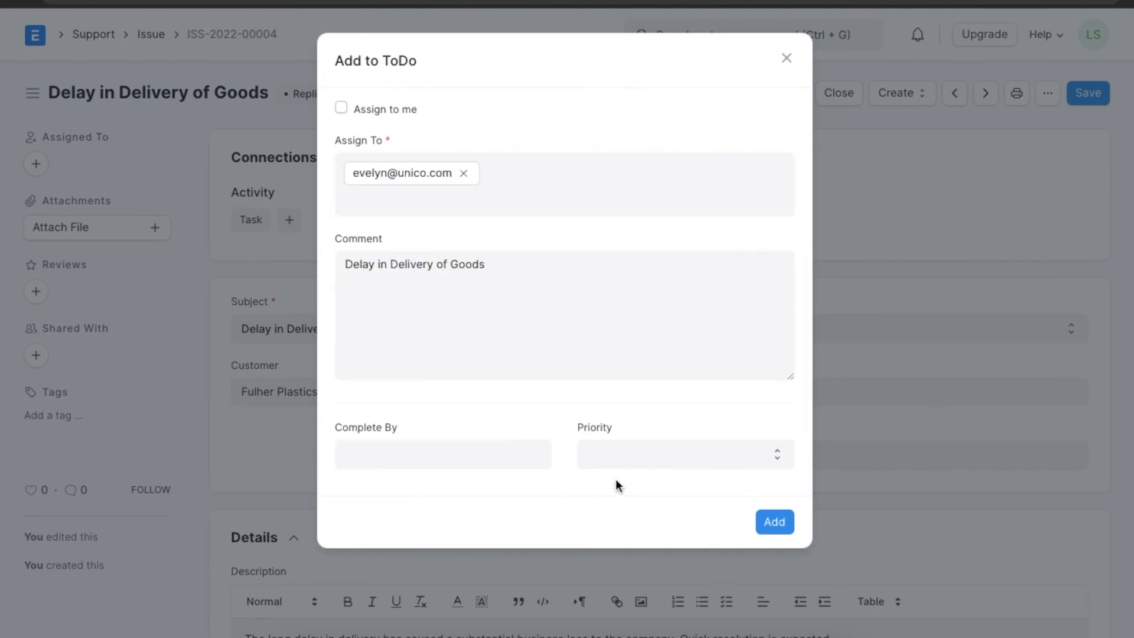
{"action": "left_click", "coordinate": [776, 526]}
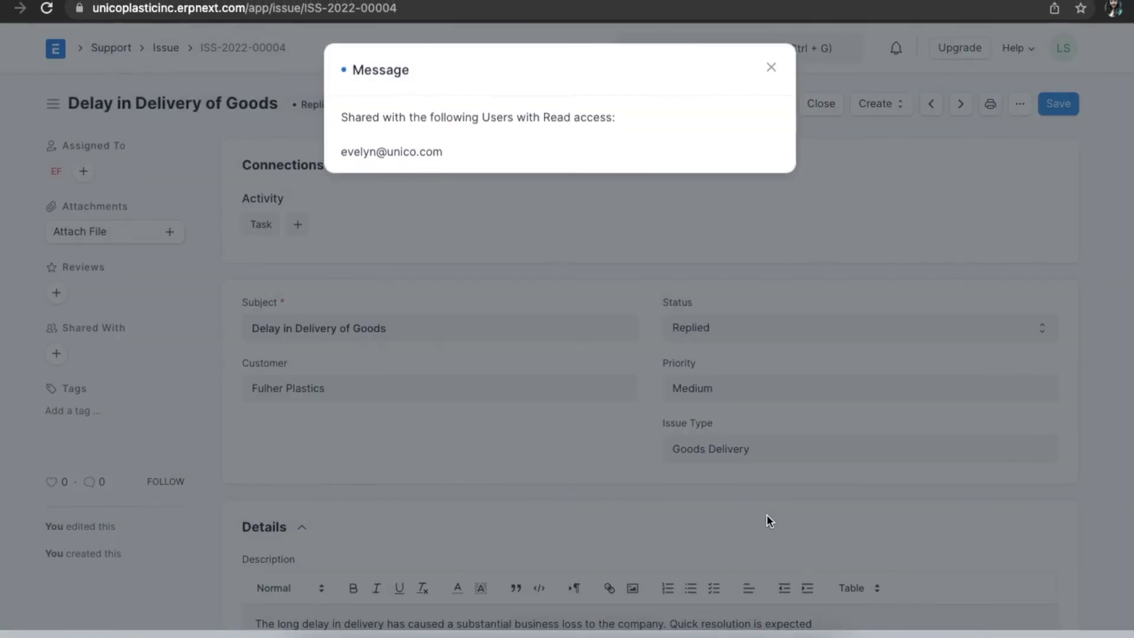
{"action": "left_click", "coordinate": [772, 77]}
{"action": "left_click", "coordinate": [725, 327]}
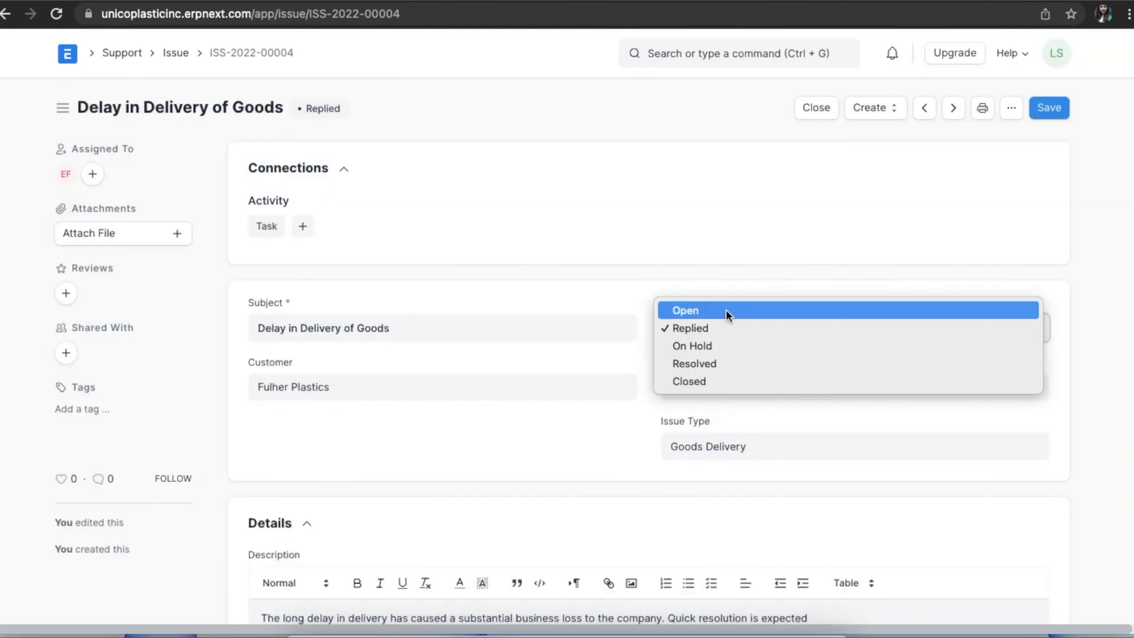
Change the issue status to Open, leaving it unchanged on a second check.
{"action": "left_click", "coordinate": [734, 310]}
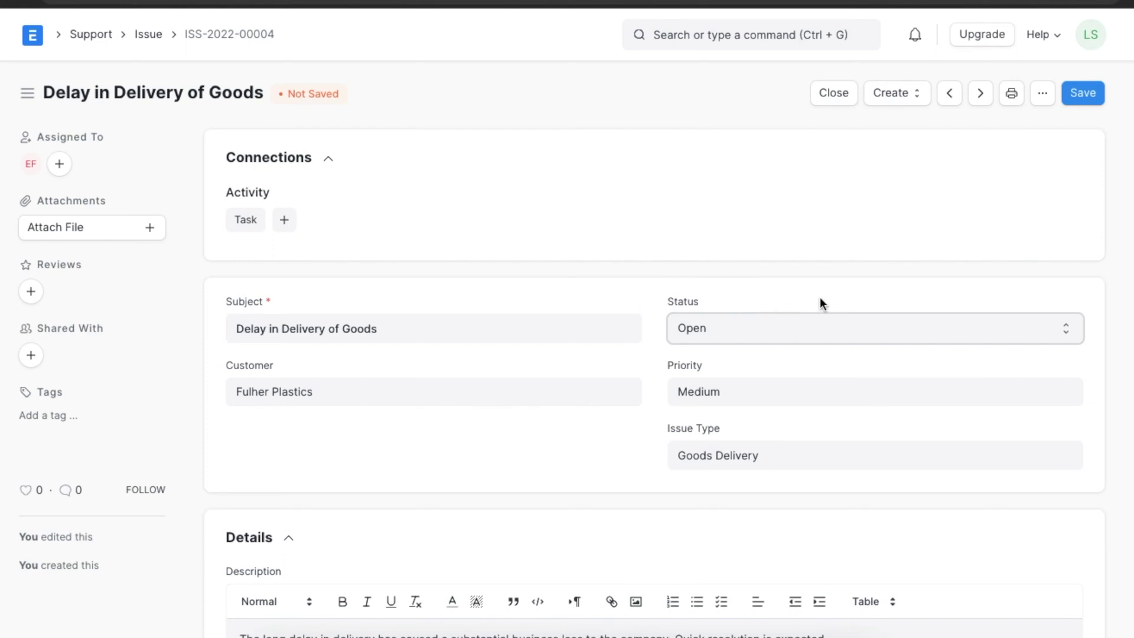
{"action": "left_click", "coordinate": [822, 334]}
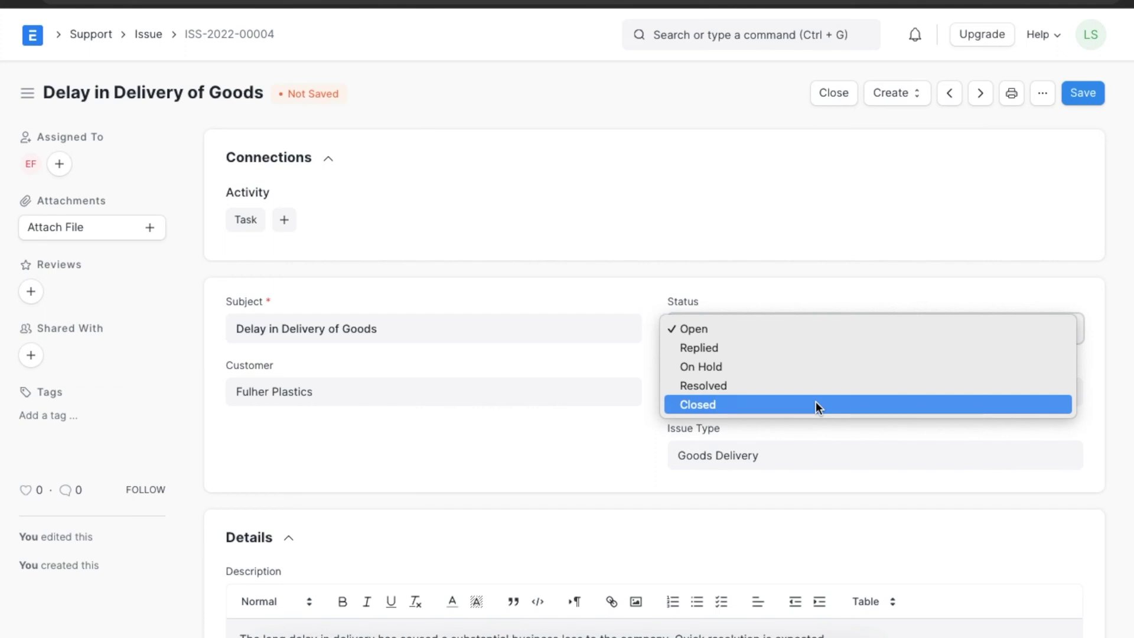
{"action": "left_click", "coordinate": [653, 430]}
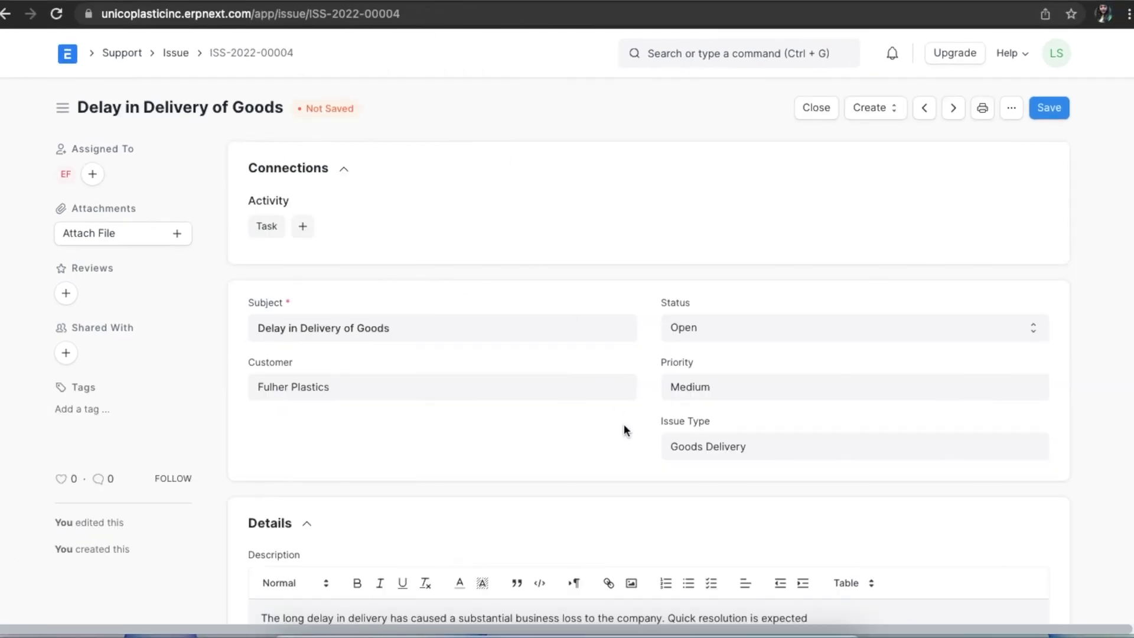
Email the contact from the issue that the Chairs delivery is delayed and the timeline adjusted.
{"action": "scroll", "coordinate": [624, 423], "scroll_direction": "down", "scroll_amount": 15}
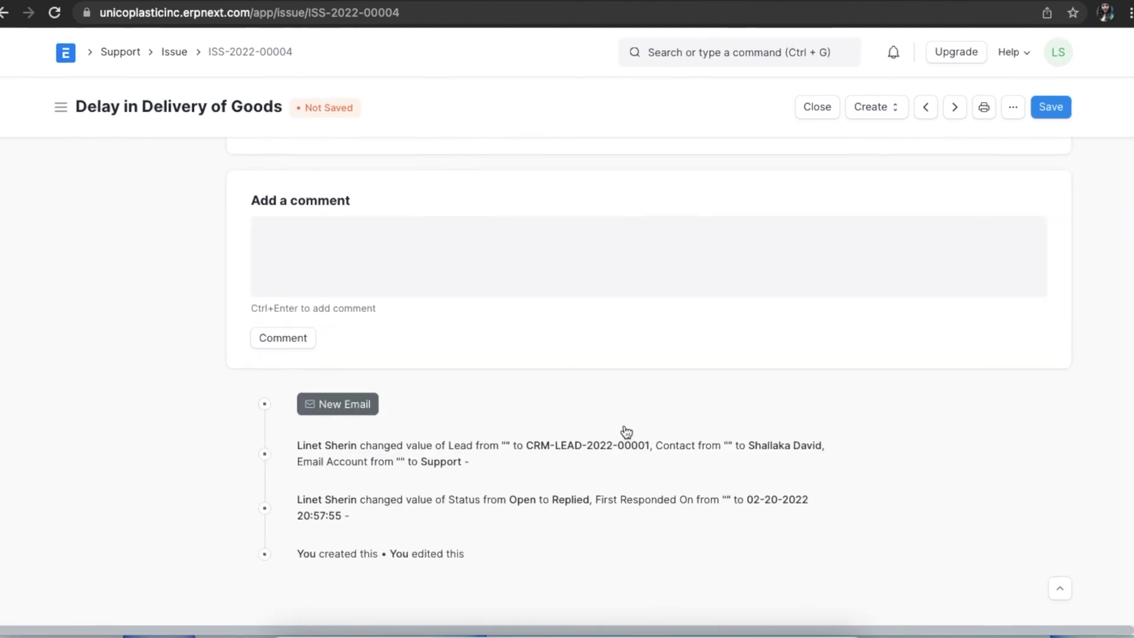
{"action": "left_click", "coordinate": [357, 403]}
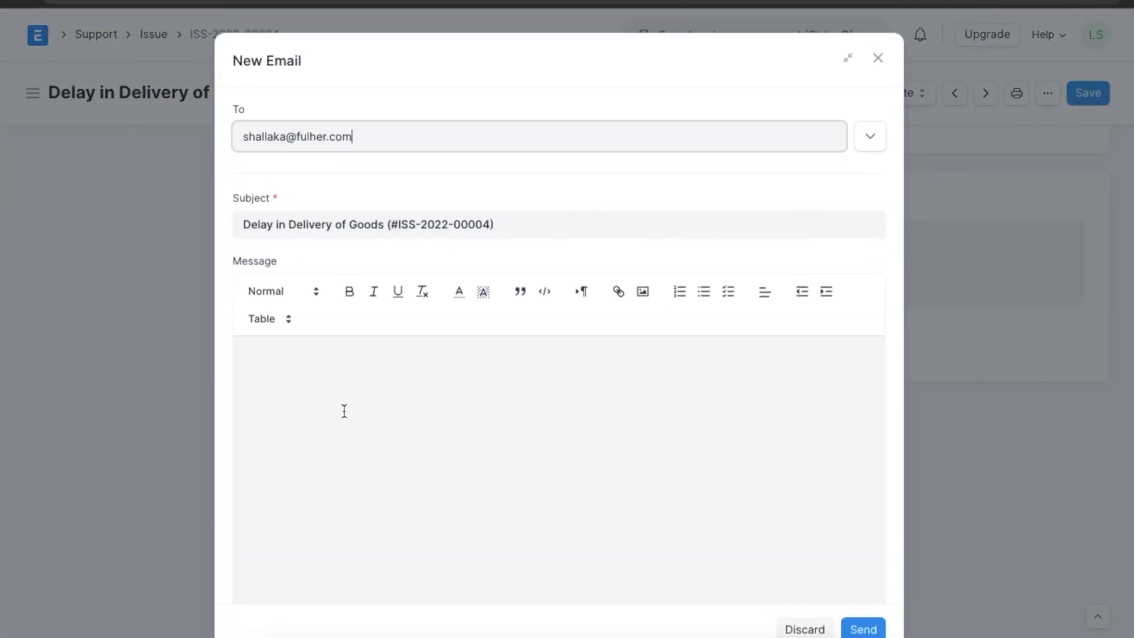
{"action": "left_click", "coordinate": [369, 384]}
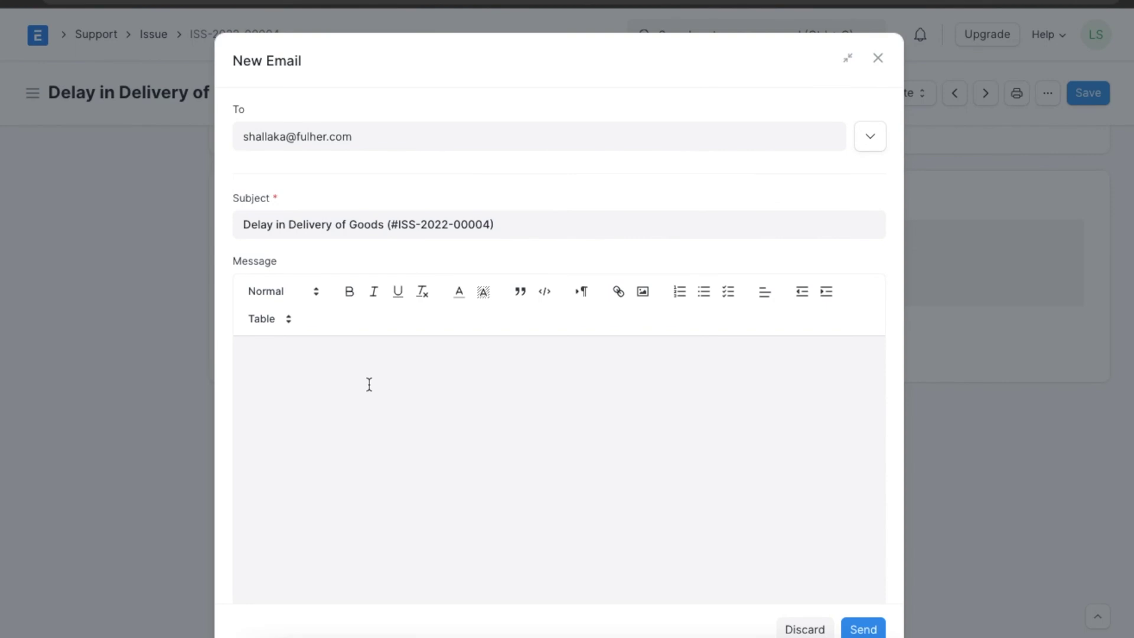
{"action": "type", "text": "I'm sorry to inform you that we are experiencing a delay in the delivery of the Chairs. We have adjusted the timeline according to the new scenario."}
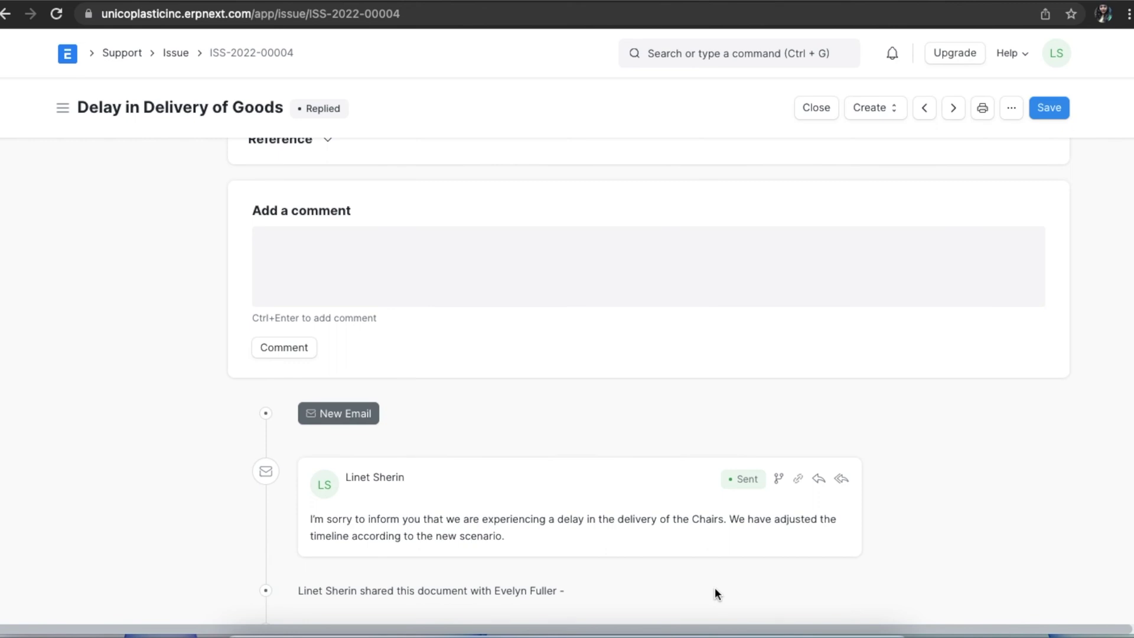
Create a task linked to the issue with task type Internal.
{"action": "left_click", "coordinate": [878, 110]}
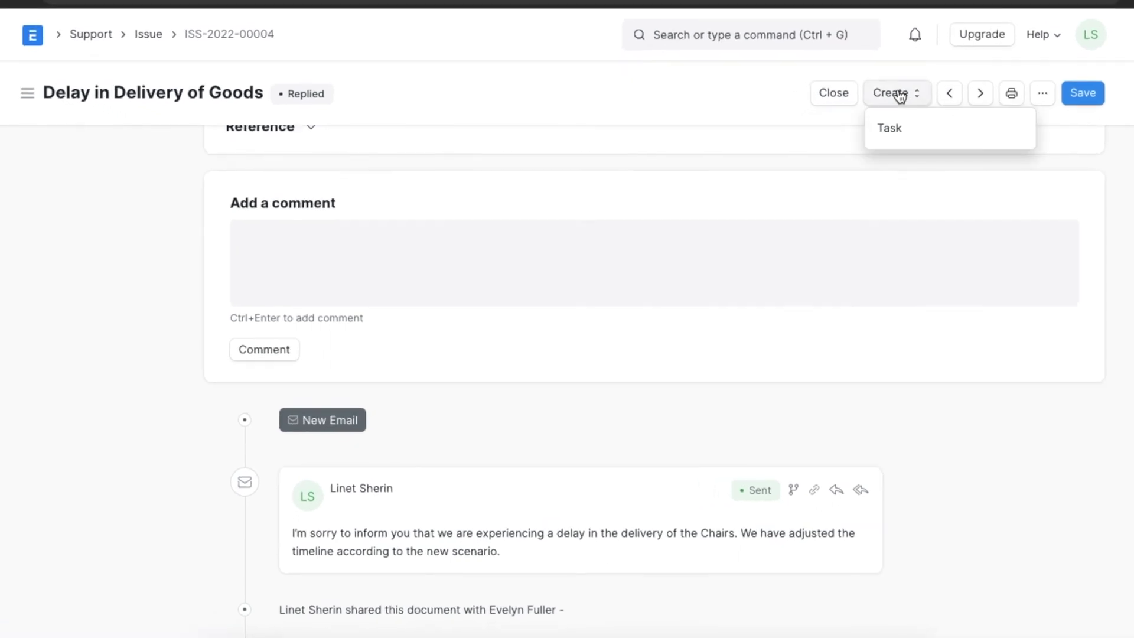
{"action": "left_click", "coordinate": [898, 124]}
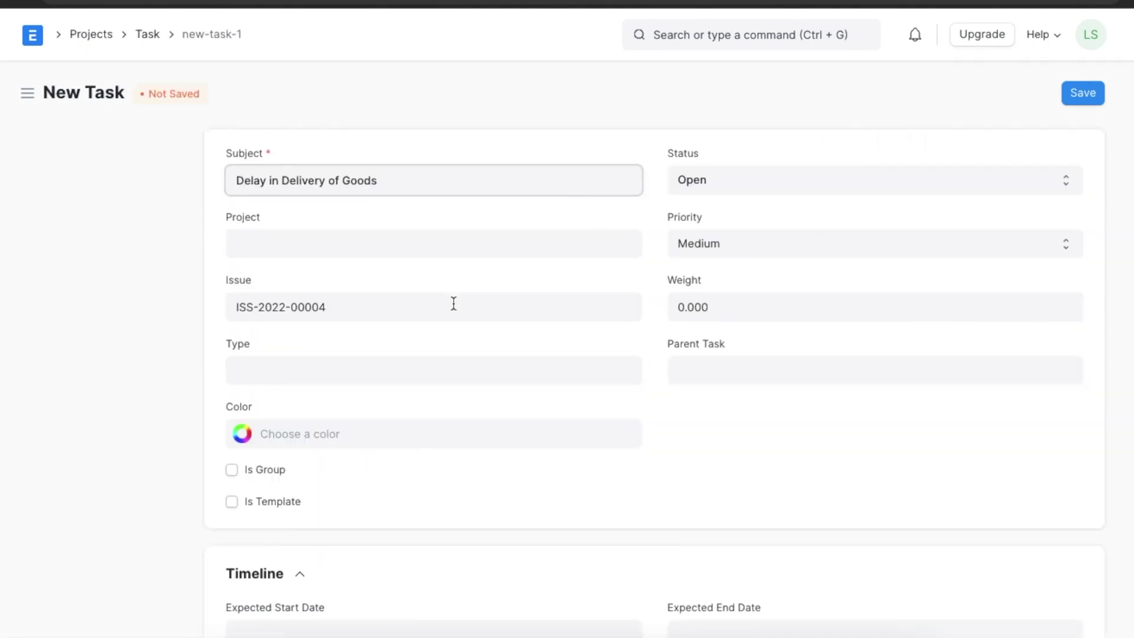
{"action": "scroll", "coordinate": [453, 303], "scroll_direction": "down", "scroll_amount": 1}
{"action": "scroll", "coordinate": [454, 303], "scroll_direction": "up", "scroll_amount": 1}
{"action": "left_click", "coordinate": [519, 378]}
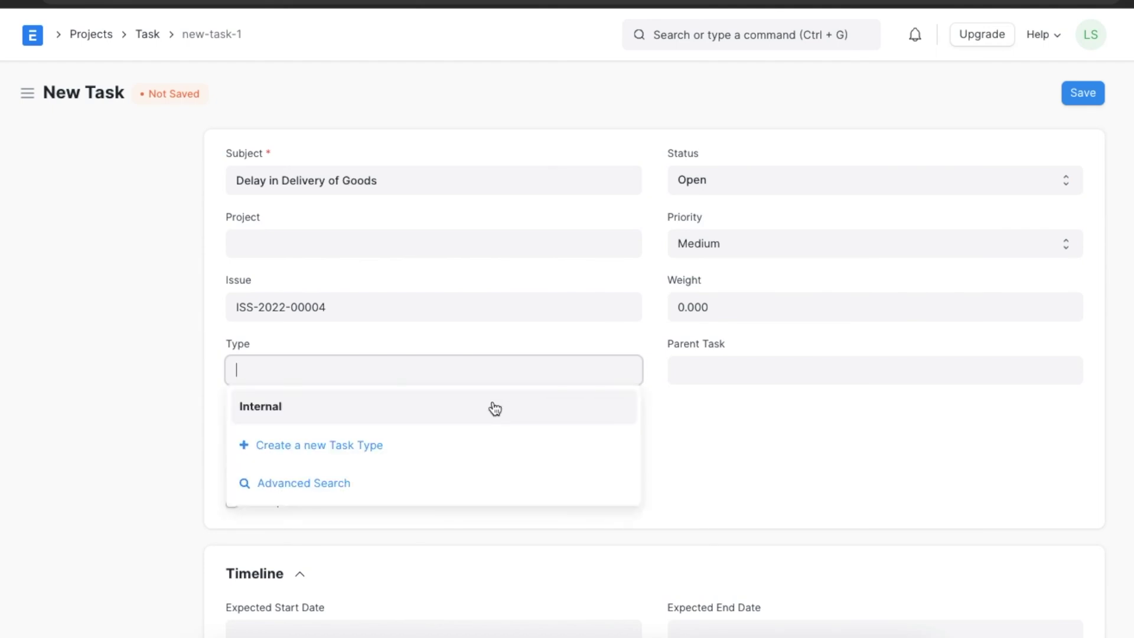
{"action": "left_click", "coordinate": [492, 405]}
{"action": "left_click", "coordinate": [745, 392]}
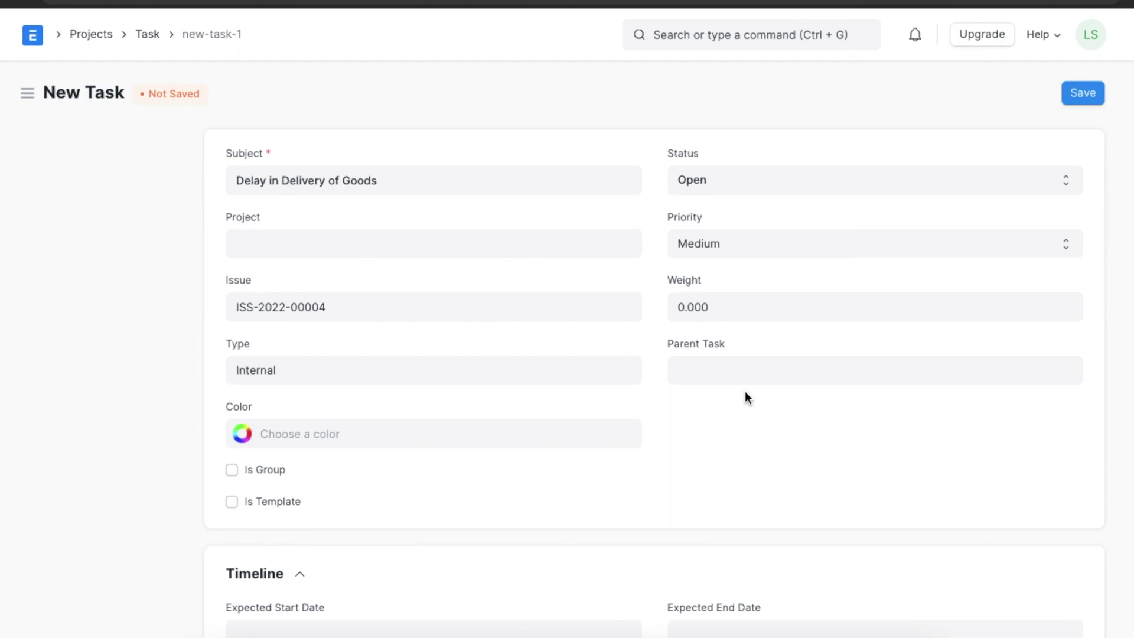
Mark the task Completed on 20 February 2022, record its completer, and save.
{"action": "left_click", "coordinate": [946, 179]}
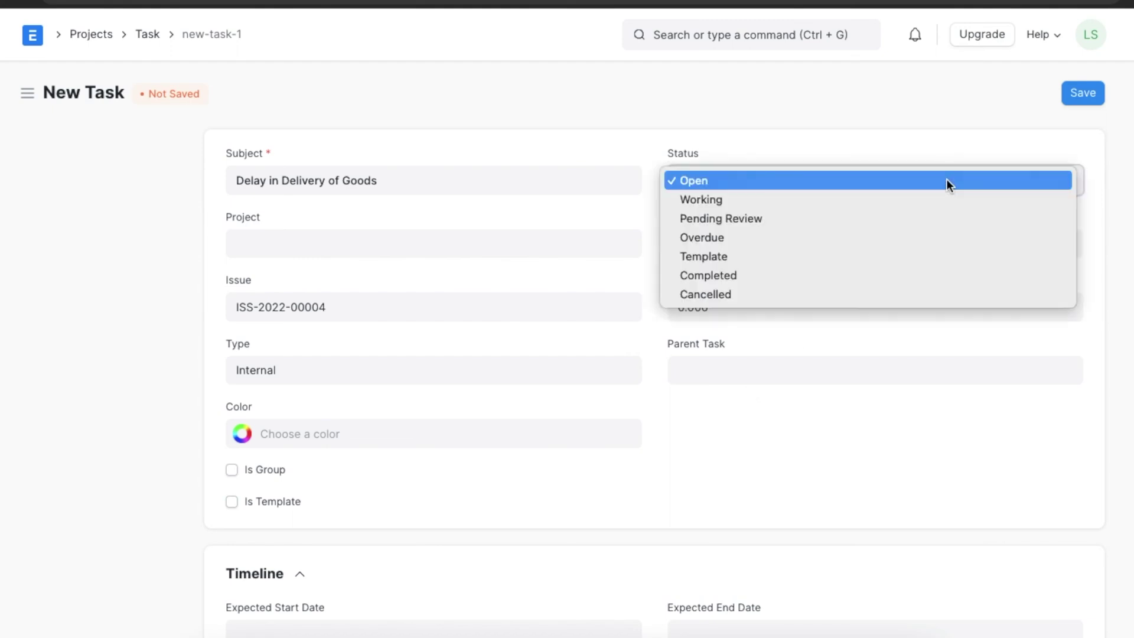
{"action": "left_click", "coordinate": [924, 278]}
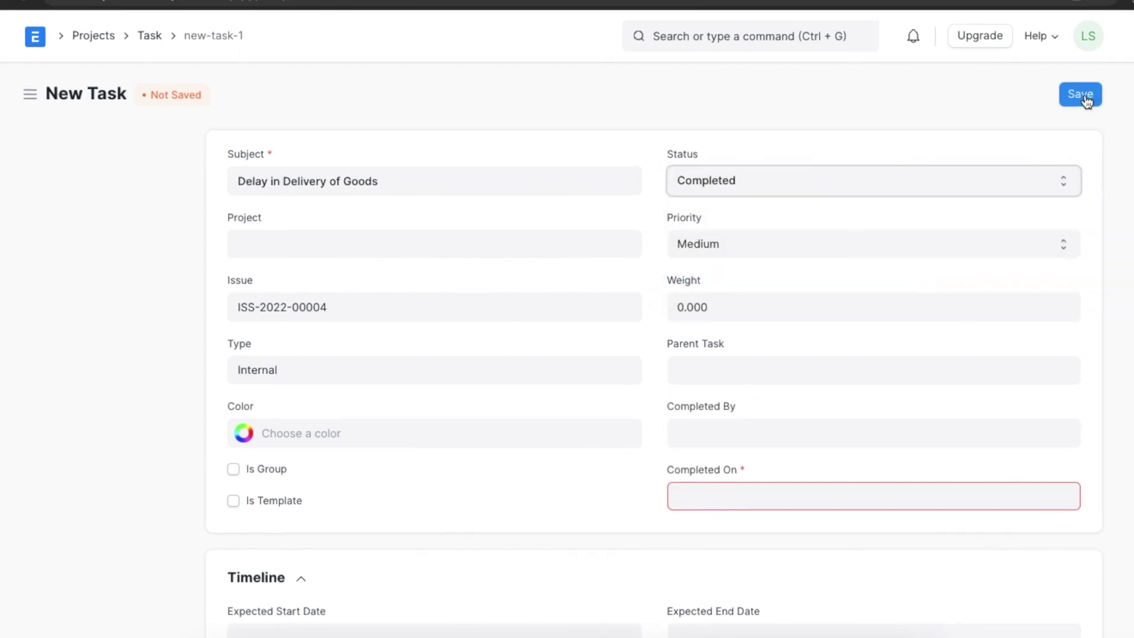
{"action": "left_click", "coordinate": [840, 496]}
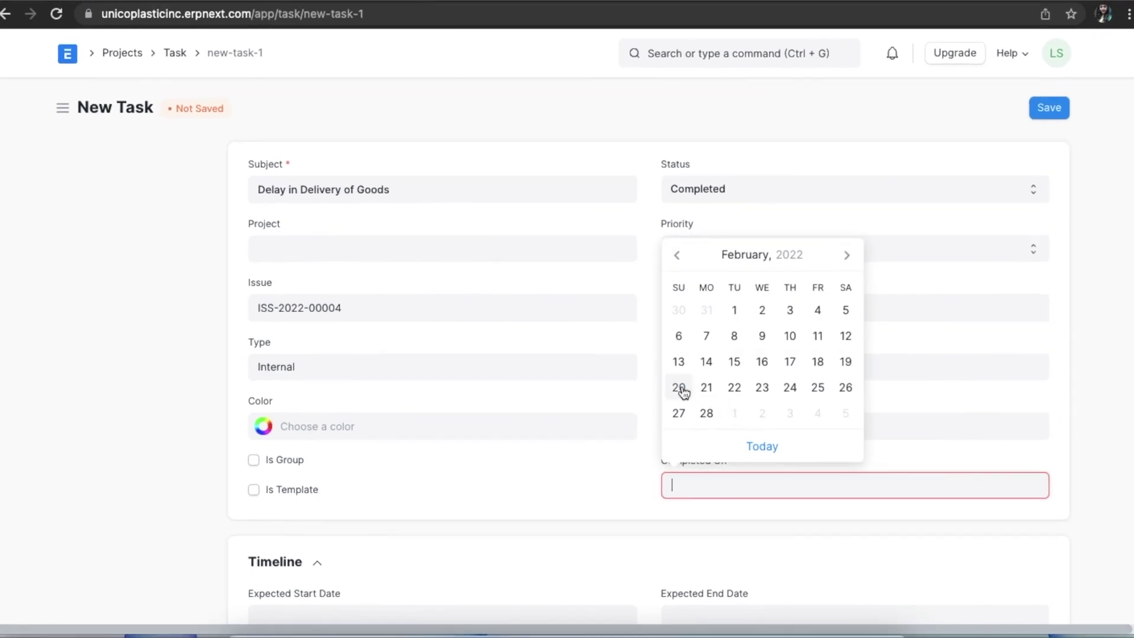
{"action": "left_click", "coordinate": [682, 392]}
{"action": "left_click", "coordinate": [701, 424]}
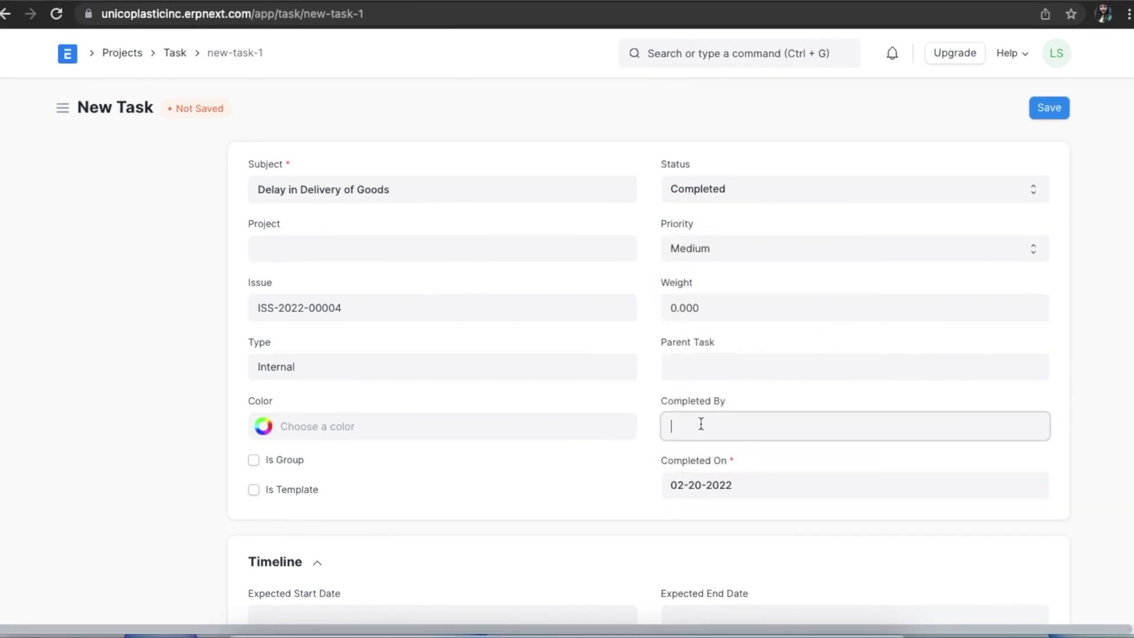
{"action": "left_click", "coordinate": [714, 446]}
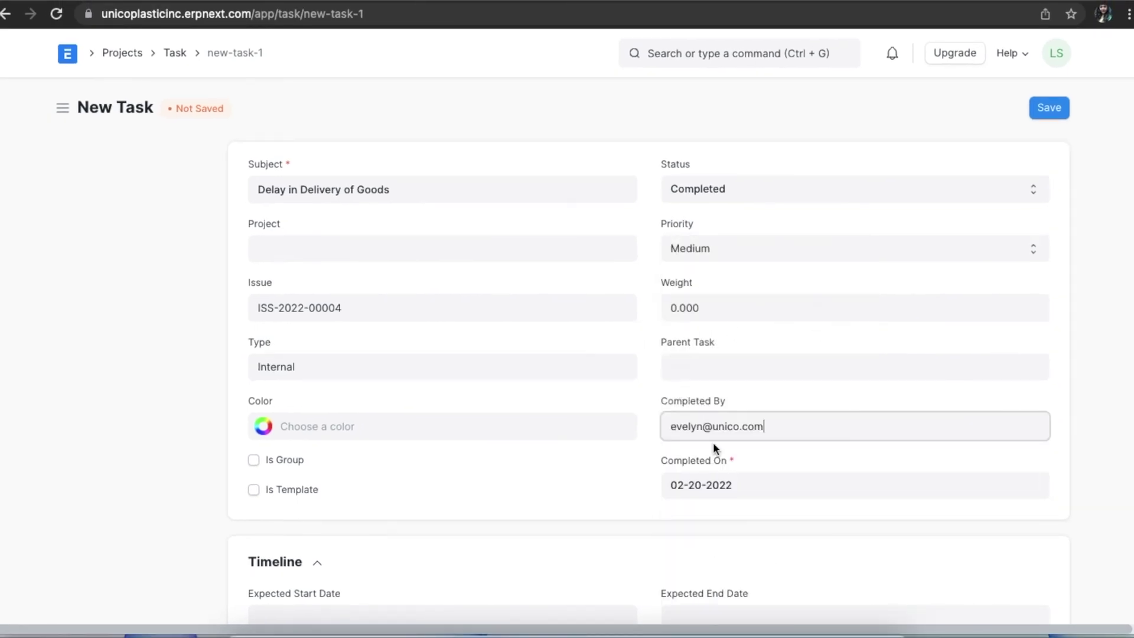
{"action": "left_click", "coordinate": [1041, 108]}
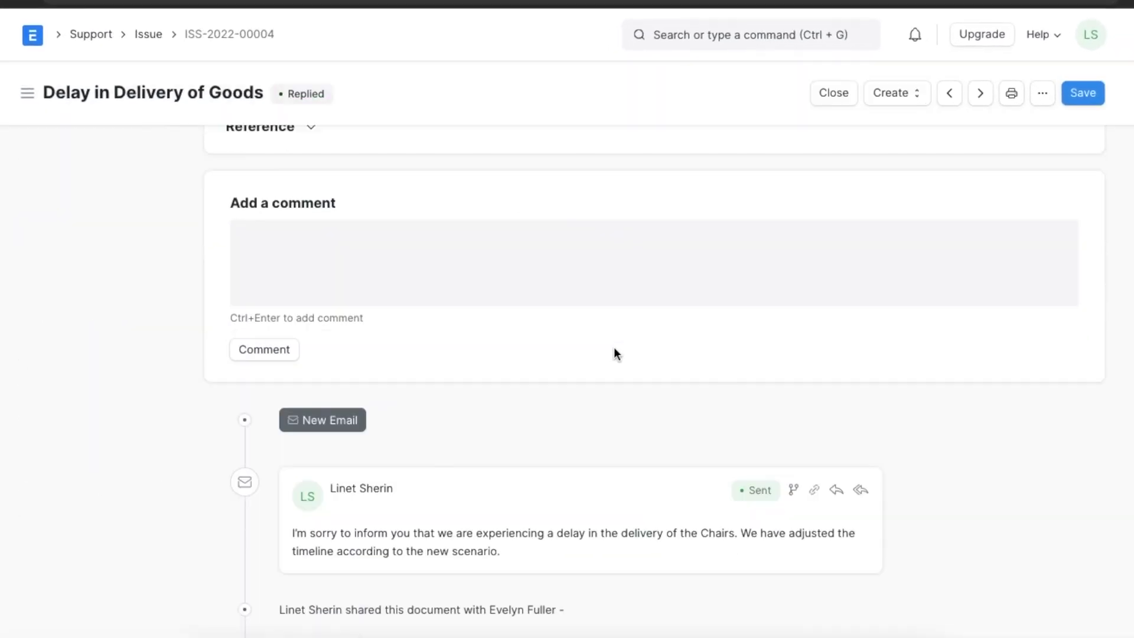
Set the issue status to Resolved, save, and check its Resolution Details.
{"action": "scroll", "coordinate": [614, 346], "scroll_direction": "up", "scroll_amount": 10}
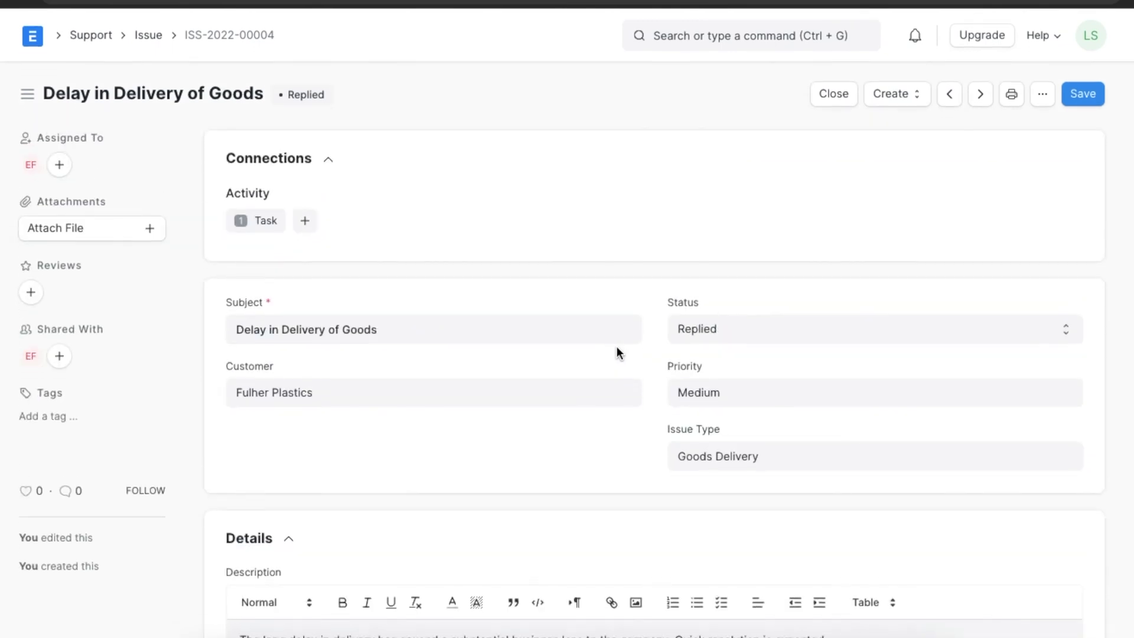
{"action": "left_click", "coordinate": [725, 321]}
{"action": "left_click", "coordinate": [718, 366]}
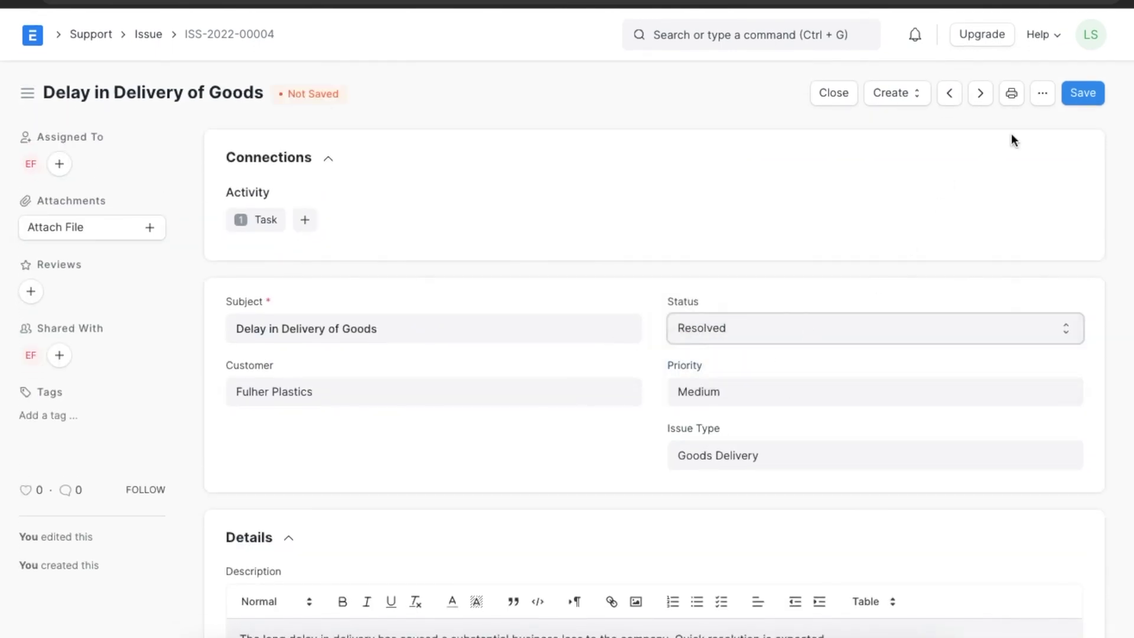
{"action": "left_click", "coordinate": [1082, 93]}
{"action": "scroll", "coordinate": [740, 436], "scroll_direction": "down", "scroll_amount": 5}
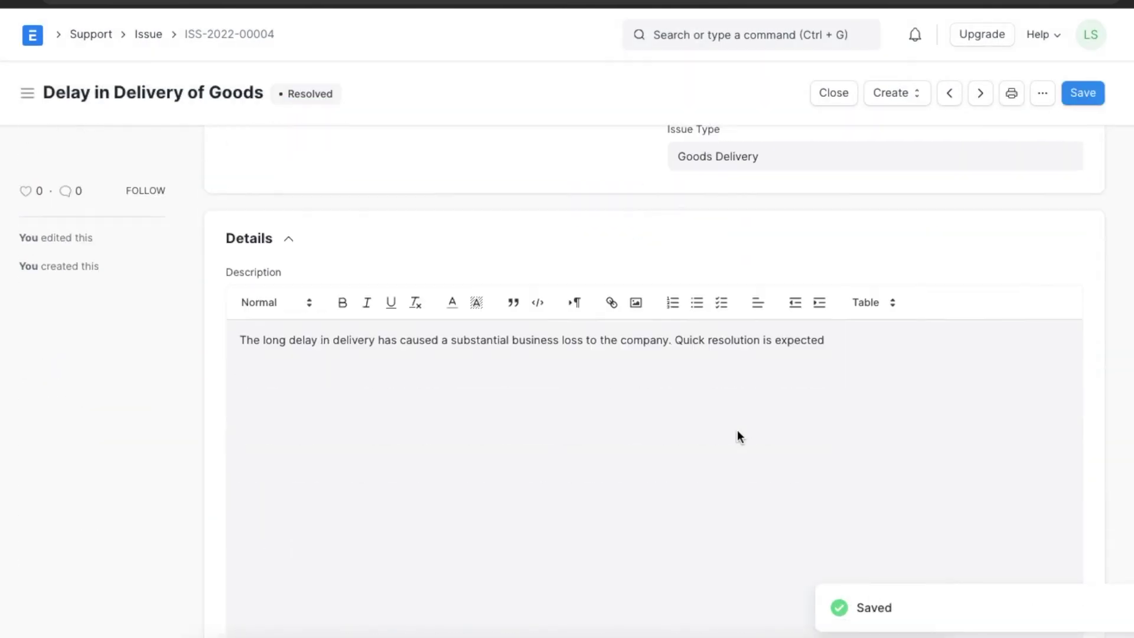
{"action": "scroll", "coordinate": [738, 434], "scroll_direction": "down", "scroll_amount": 10}
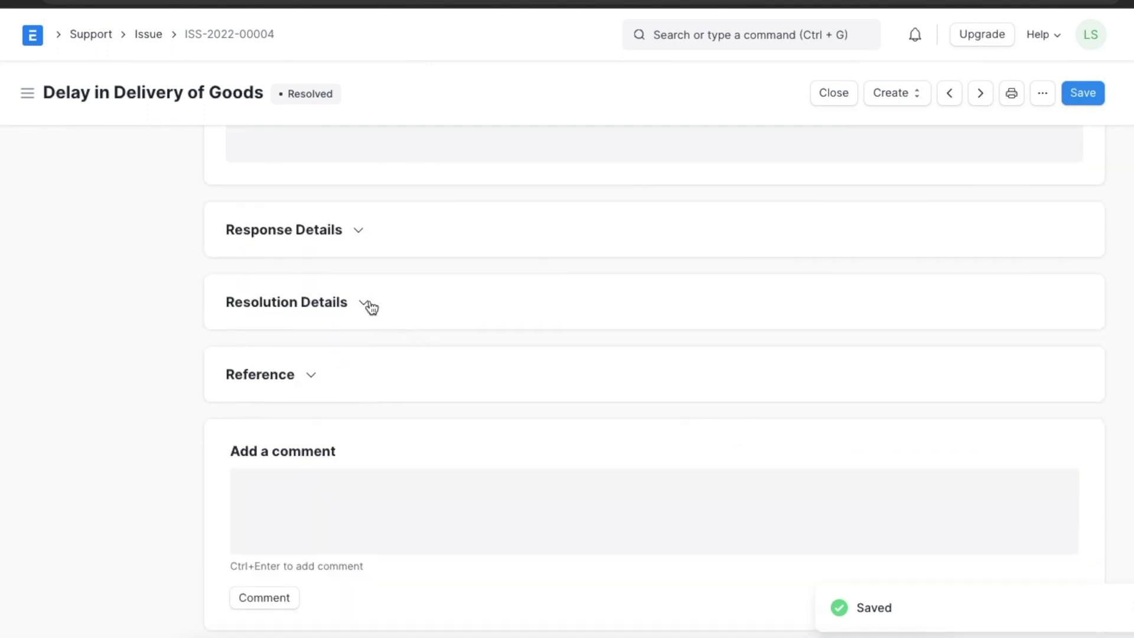
{"action": "left_click", "coordinate": [368, 304]}
{"action": "scroll", "coordinate": [802, 428], "scroll_direction": "down", "scroll_amount": 2}
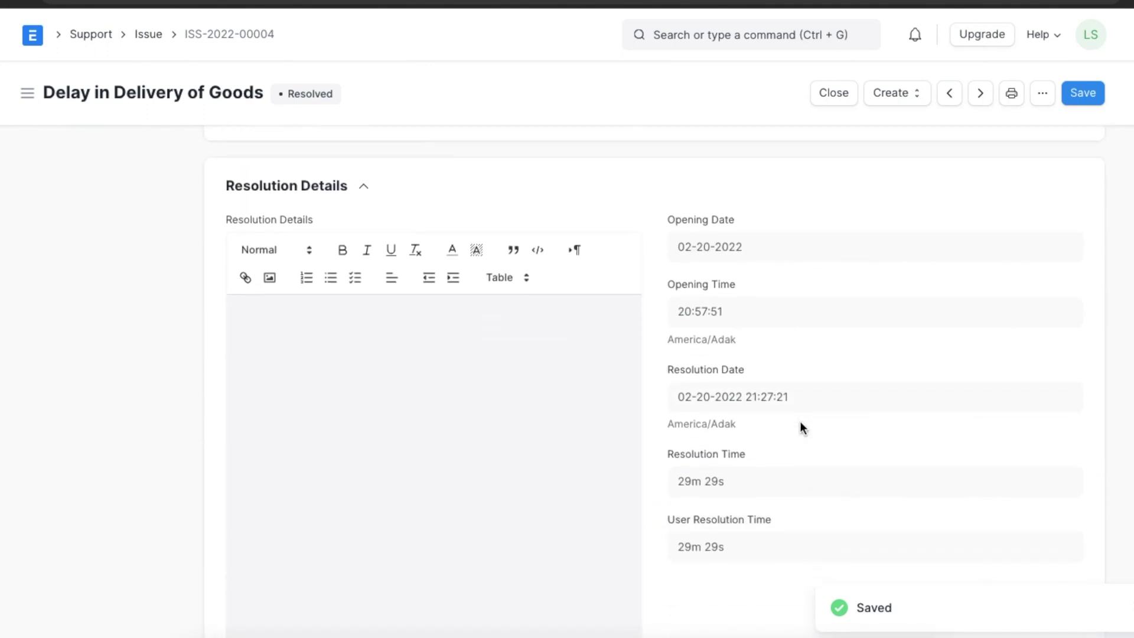
{"action": "scroll", "coordinate": [807, 412], "scroll_direction": "down", "scroll_amount": 1}
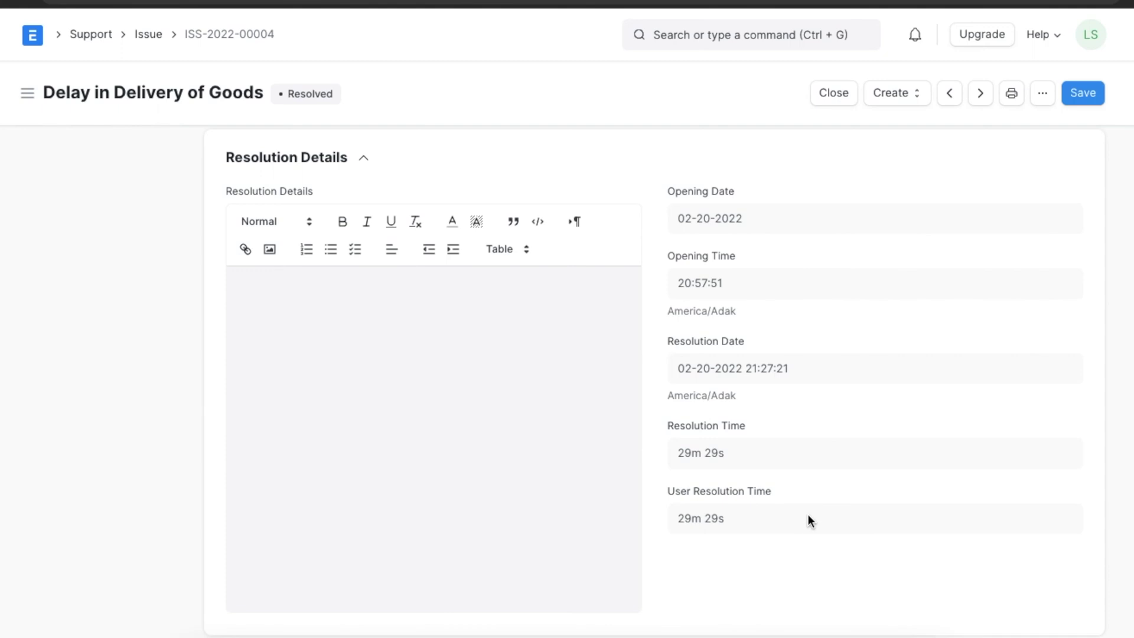
Close the issue, confirm the 29m 29s resolution time, then reopen it.
{"action": "left_click", "coordinate": [832, 93]}
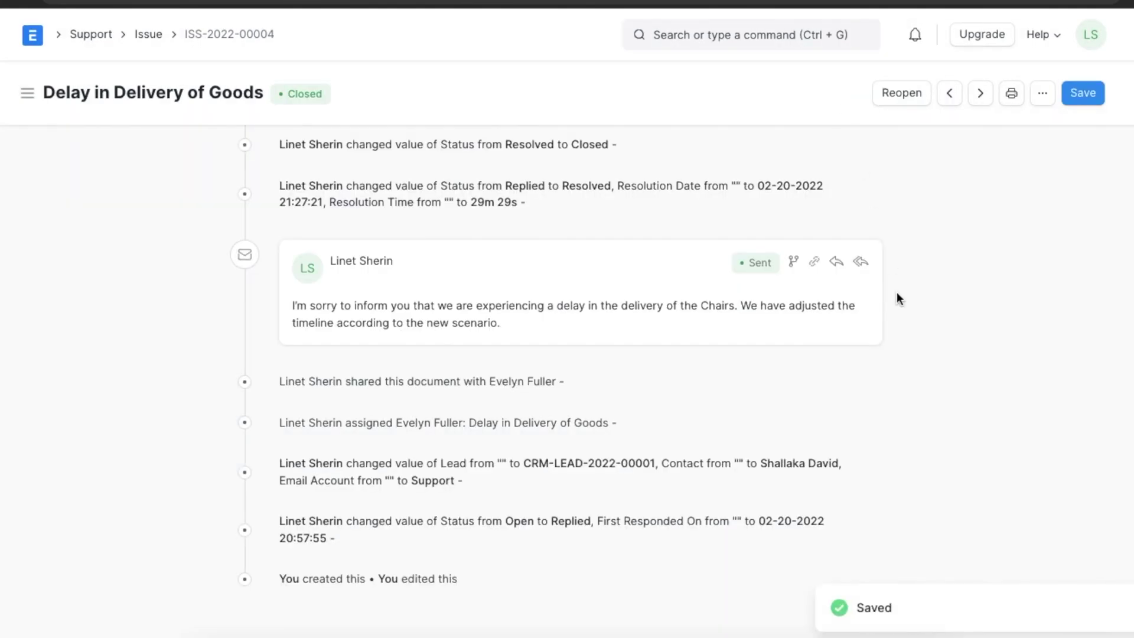
{"action": "scroll", "coordinate": [898, 295], "scroll_direction": "up", "scroll_amount": 10}
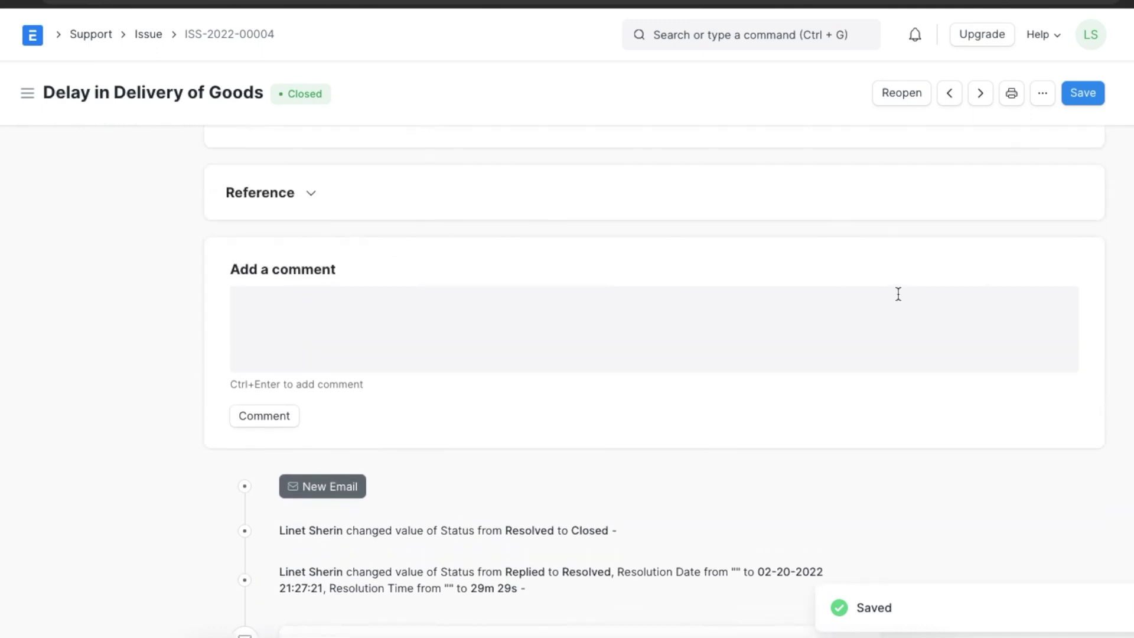
{"action": "left_click", "coordinate": [363, 285]}
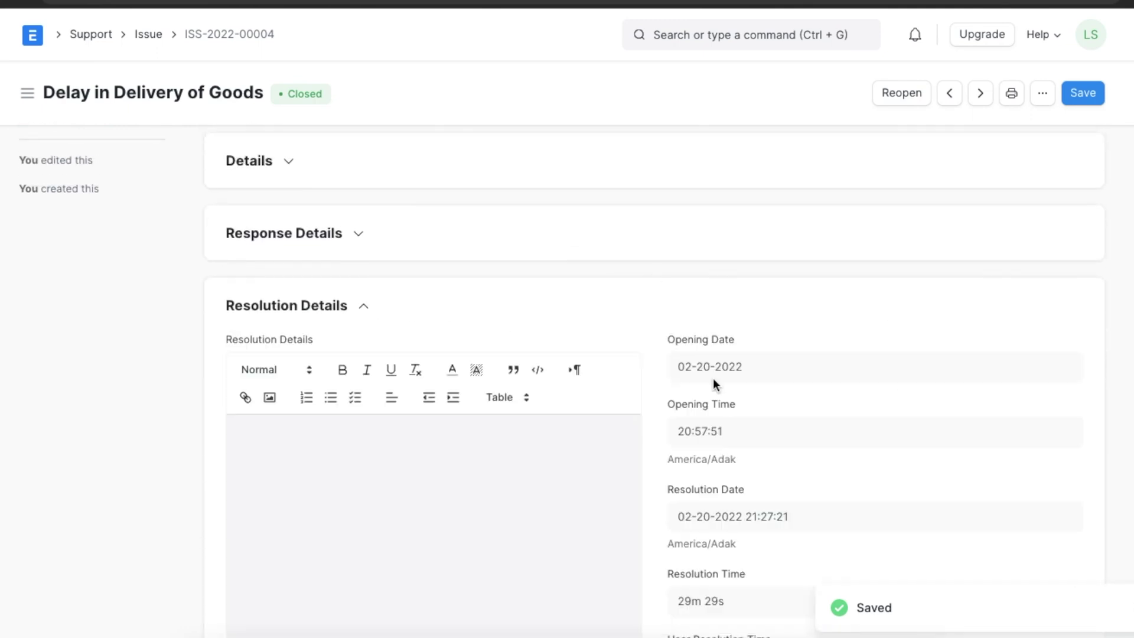
{"action": "scroll", "coordinate": [910, 437], "scroll_direction": "down", "scroll_amount": 3}
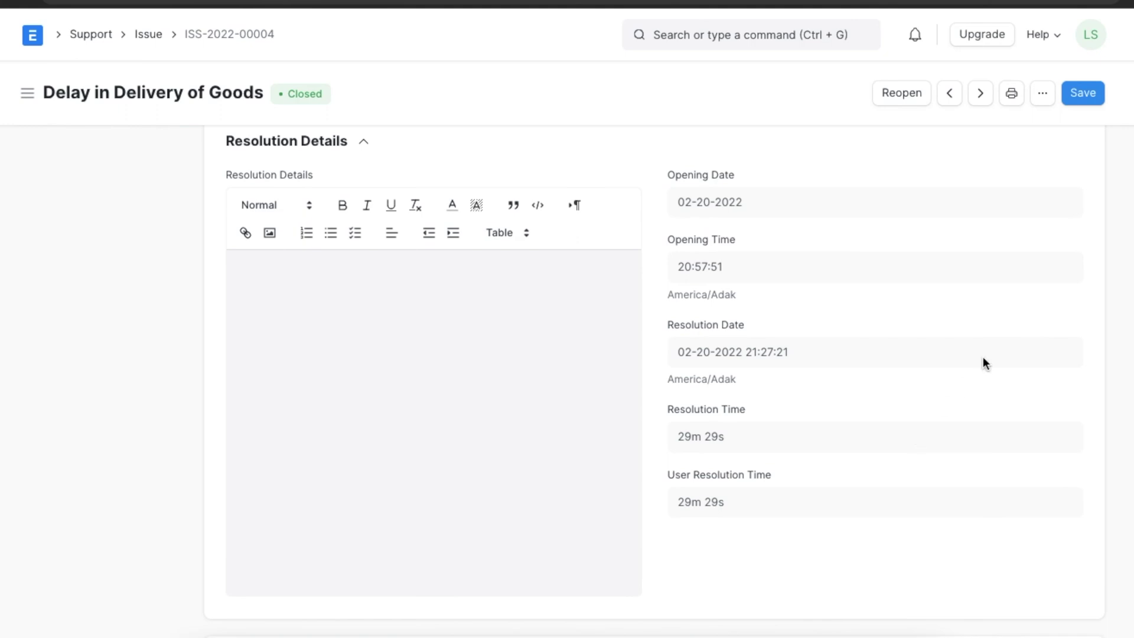
{"action": "left_click", "coordinate": [880, 108]}
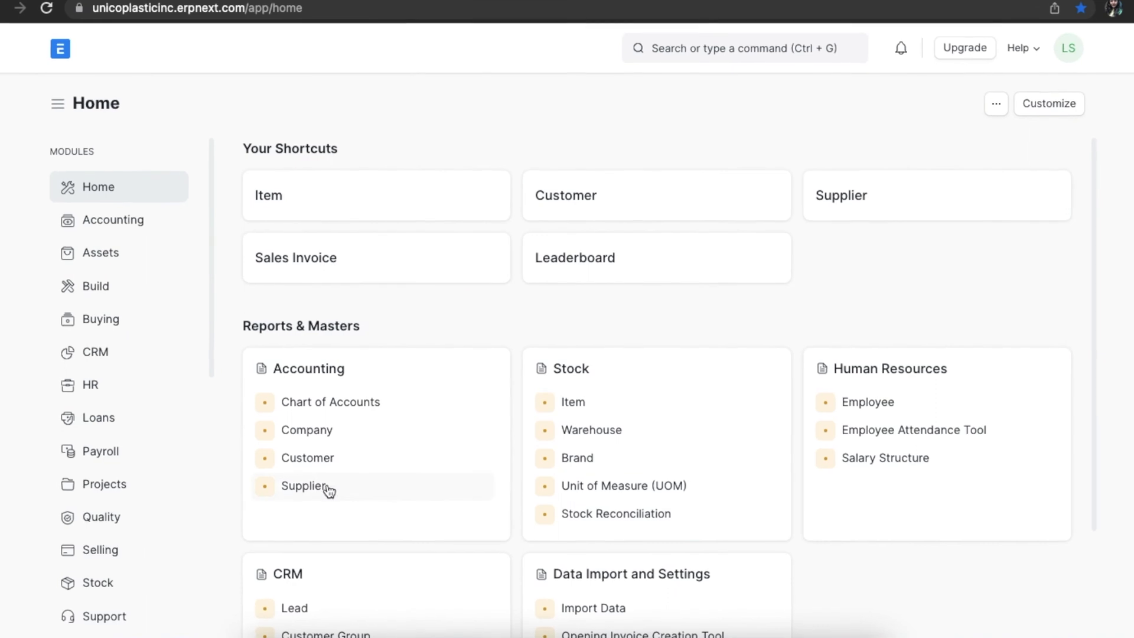
Go to the Settings workspace and open the Email Account list.
{"action": "scroll", "coordinate": [149, 552], "scroll_direction": "down", "scroll_amount": 3}
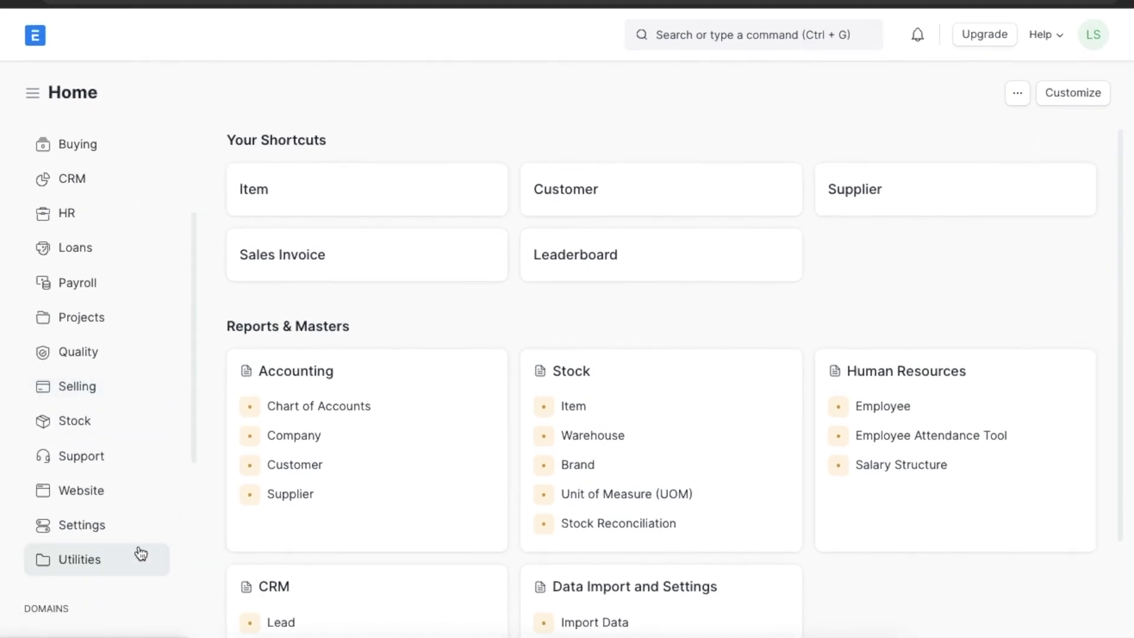
{"action": "left_click", "coordinate": [132, 527]}
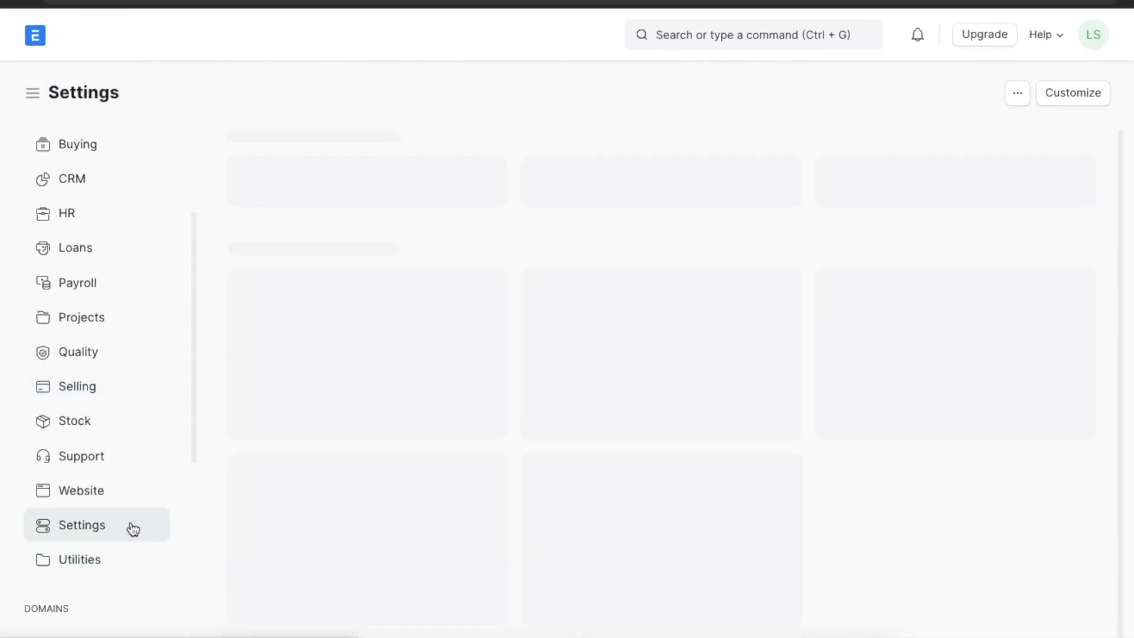
{"action": "scroll", "coordinate": [748, 477], "scroll_direction": "down", "scroll_amount": 3}
{"action": "scroll", "coordinate": [748, 477], "scroll_direction": "down", "scroll_amount": 1}
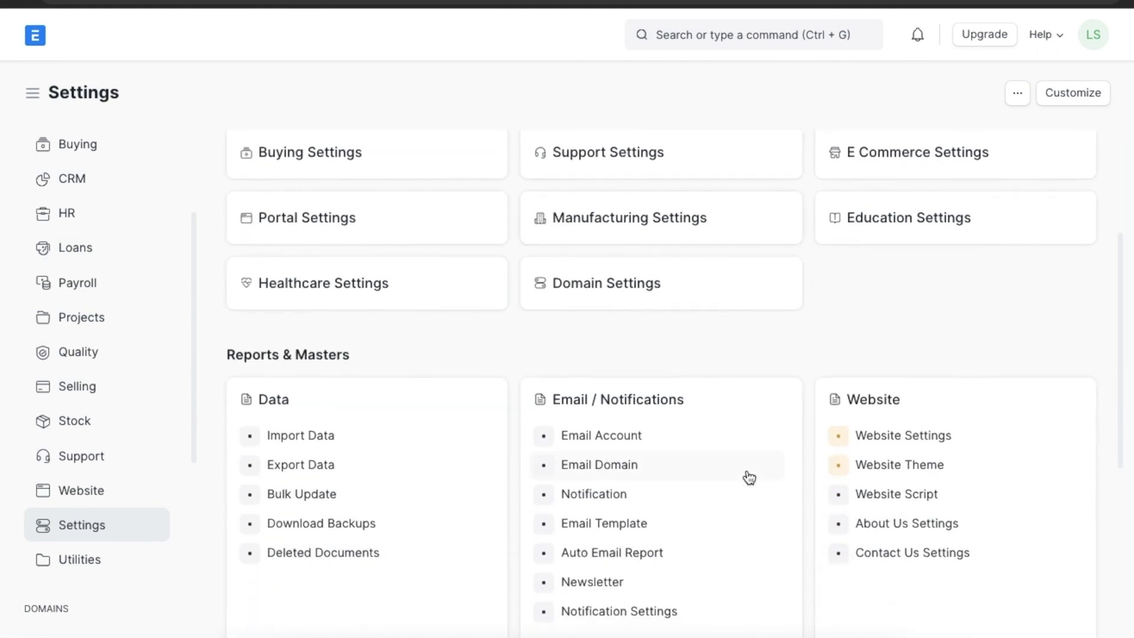
{"action": "left_click", "coordinate": [688, 437]}
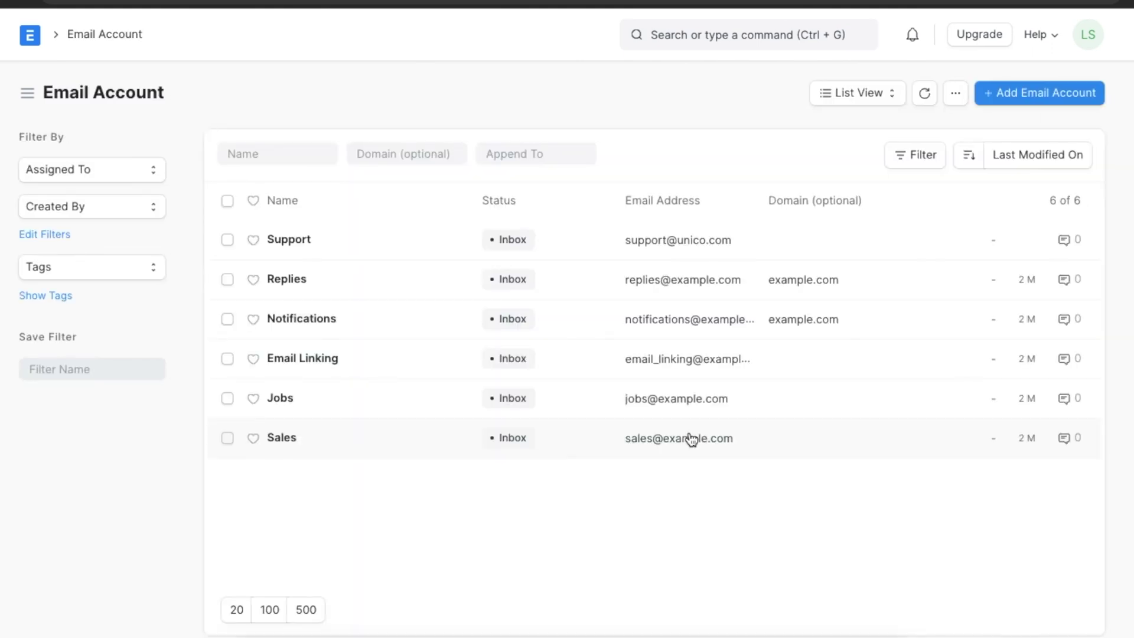
Enable incoming mail on the Support email account, with mail appended to Issue.
{"action": "left_click", "coordinate": [302, 240]}
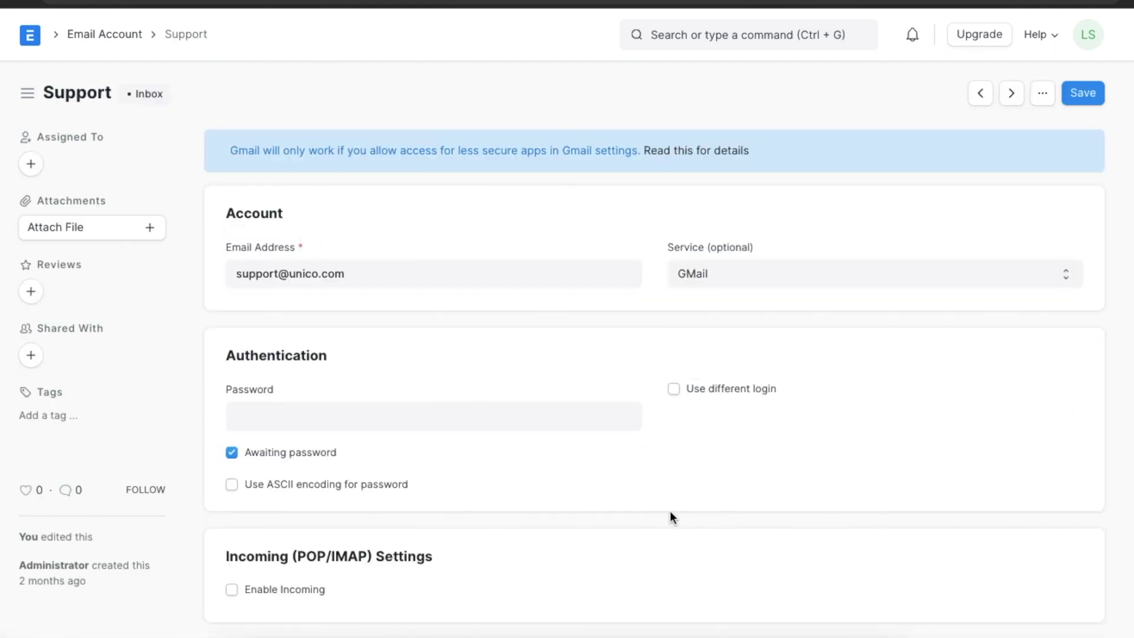
{"action": "scroll", "coordinate": [671, 514], "scroll_direction": "down", "scroll_amount": 4}
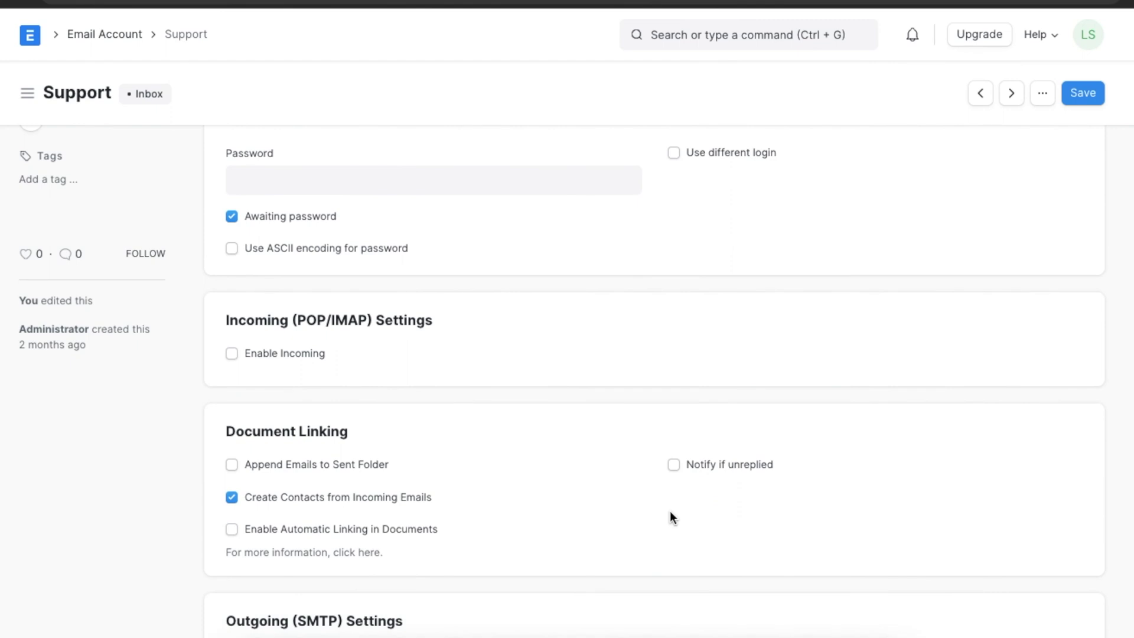
{"action": "scroll", "coordinate": [670, 512], "scroll_direction": "down", "scroll_amount": 3}
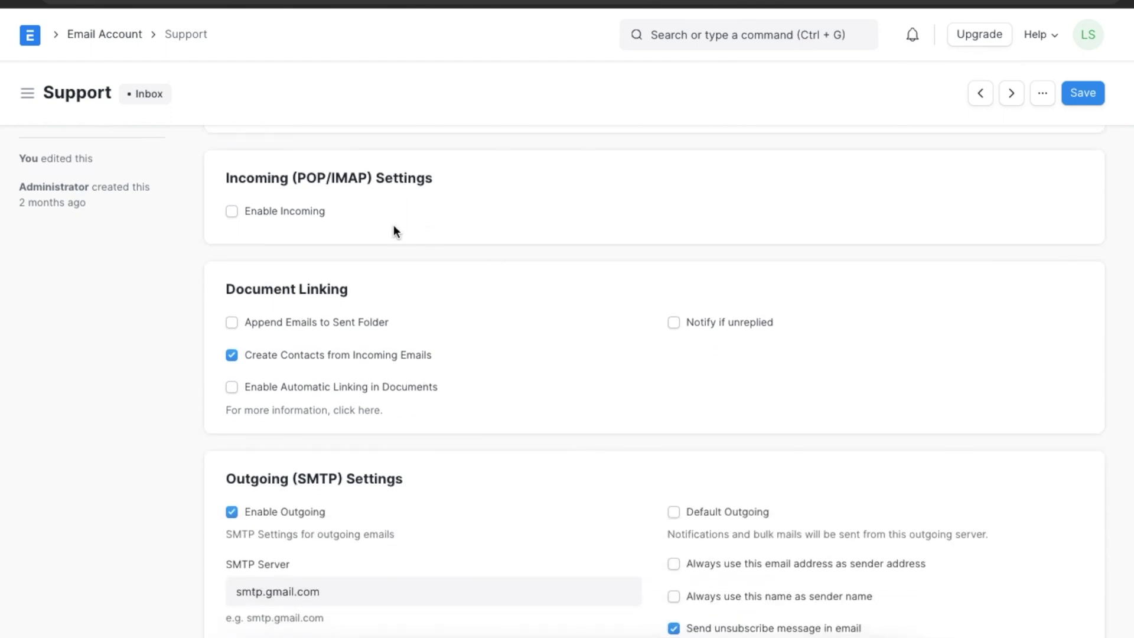
{"action": "left_click", "coordinate": [231, 211]}
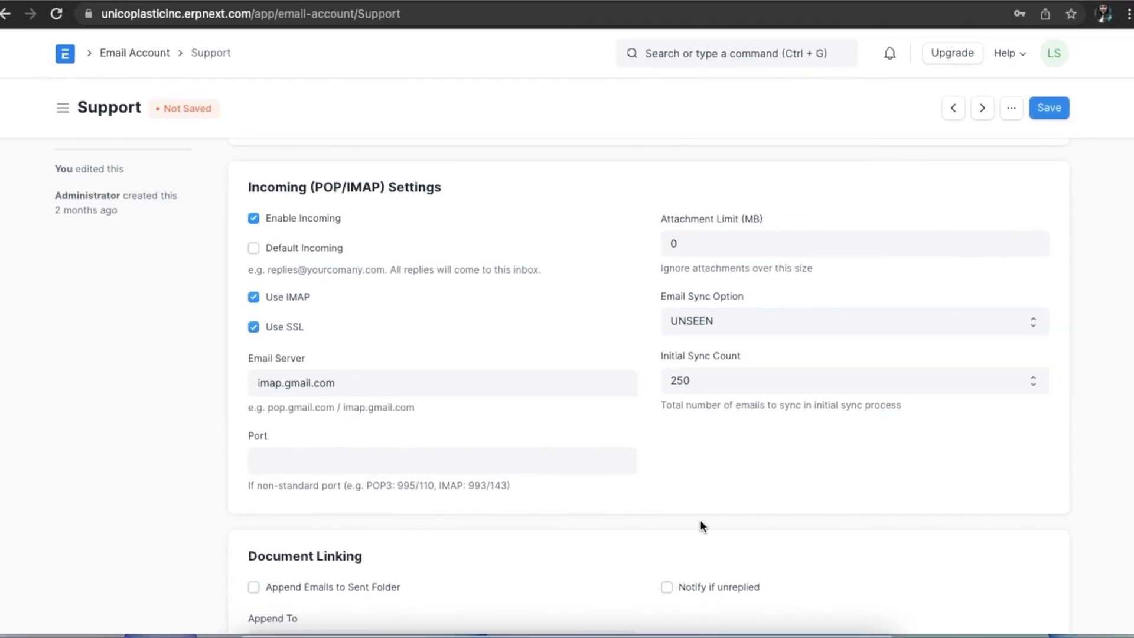
{"action": "scroll", "coordinate": [701, 523], "scroll_direction": "down", "scroll_amount": 5}
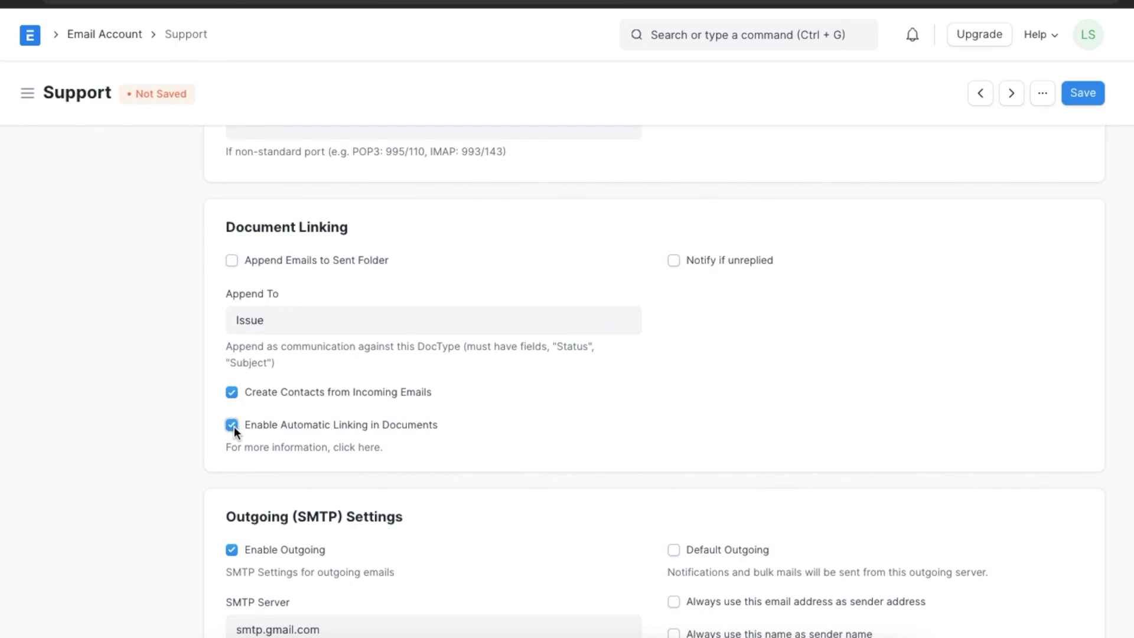
Leave 'Notify if unreplied' switched off and save the Support email account.
{"action": "left_click", "coordinate": [674, 263]}
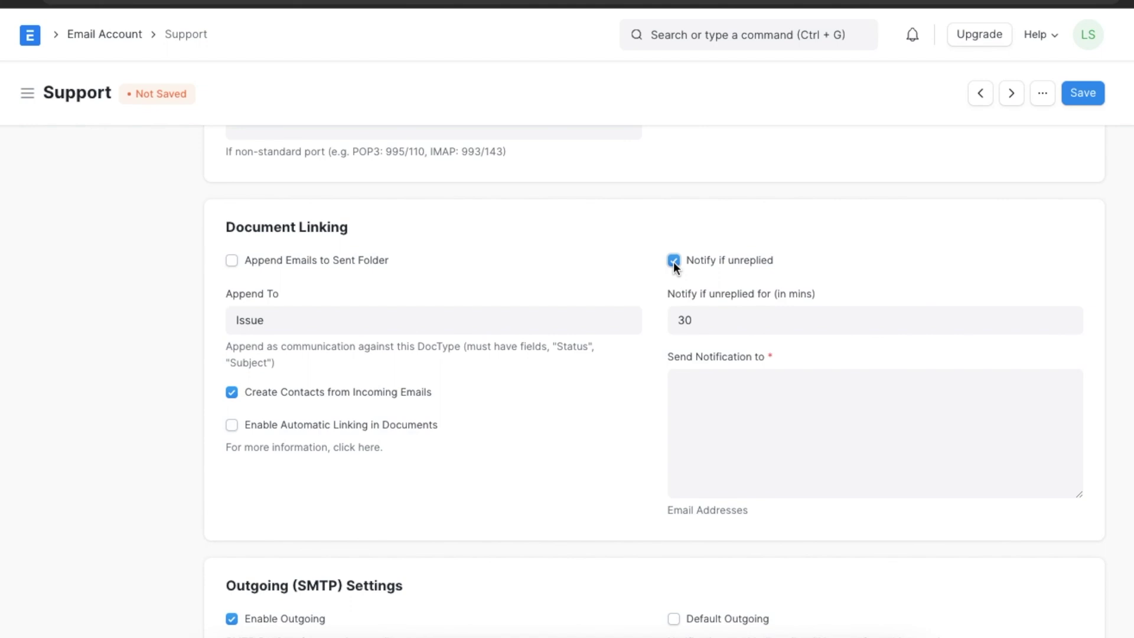
{"action": "left_click", "coordinate": [674, 261]}
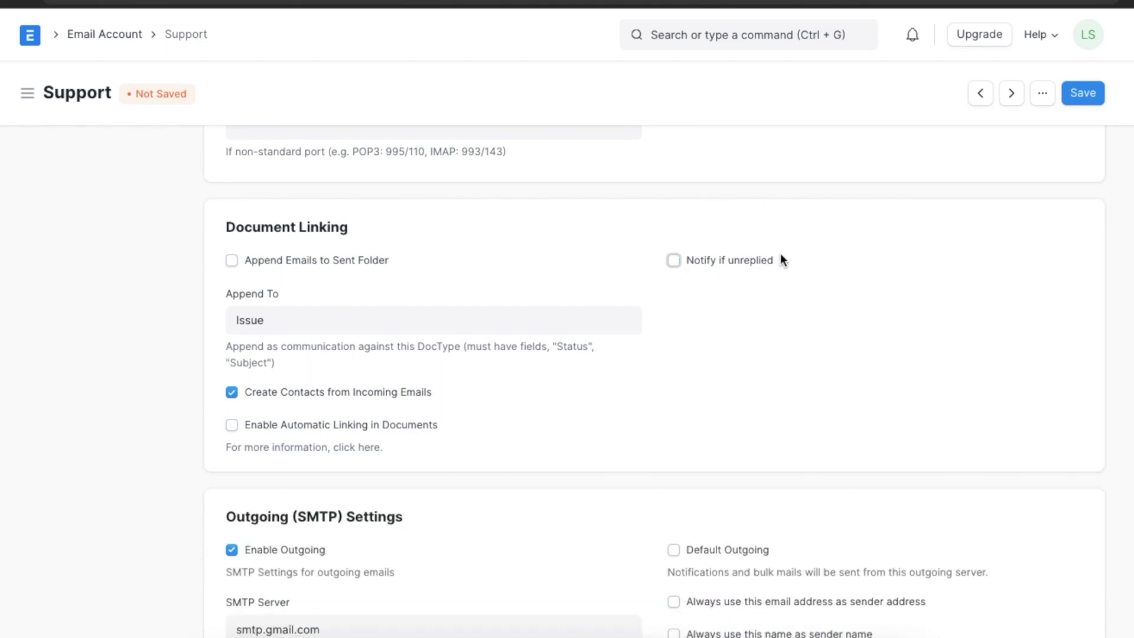
{"action": "scroll", "coordinate": [868, 254], "scroll_direction": "up", "scroll_amount": 3}
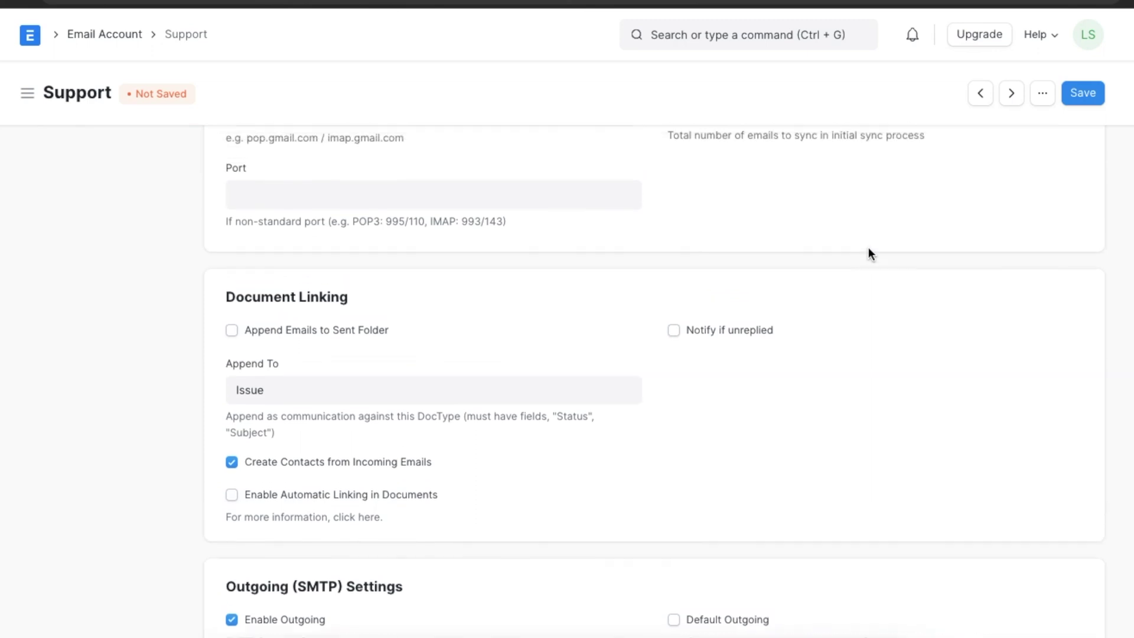
{"action": "left_click", "coordinate": [1091, 105]}
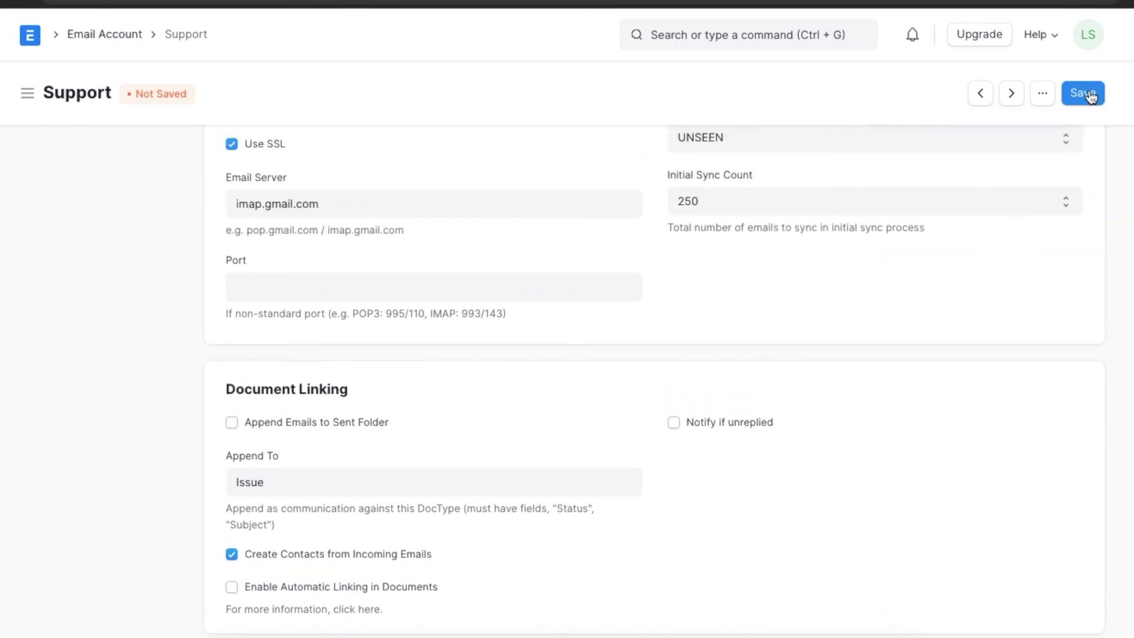